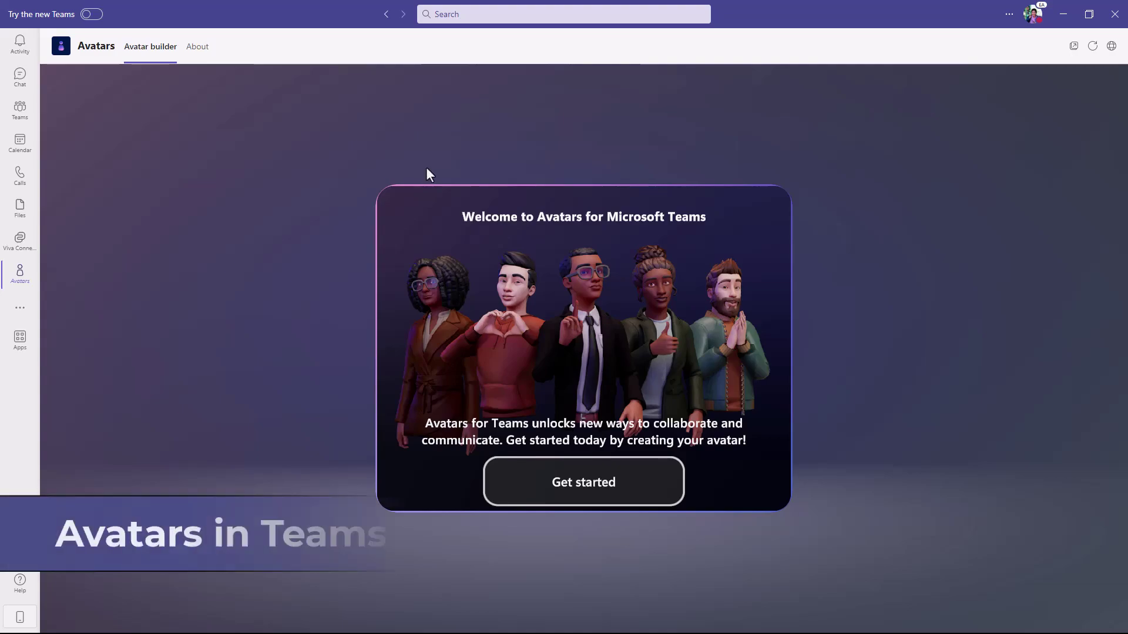
Step: Play through the intro clips showing avatar creation, the candy background and the Aristocrat Bow reaction
click(594, 485)
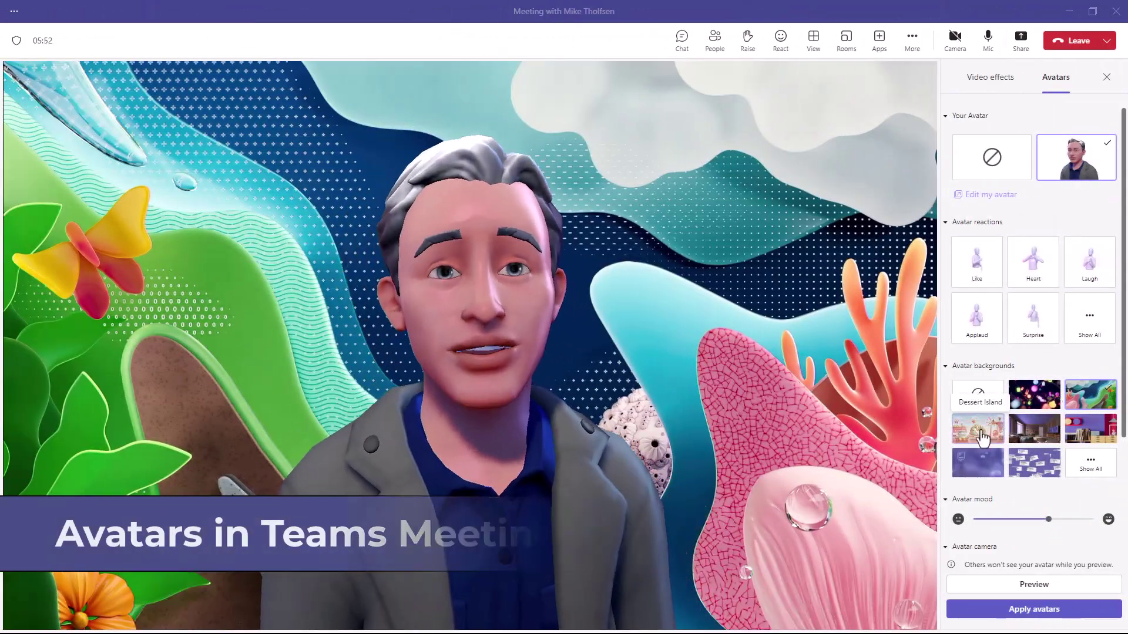
click(1090, 317)
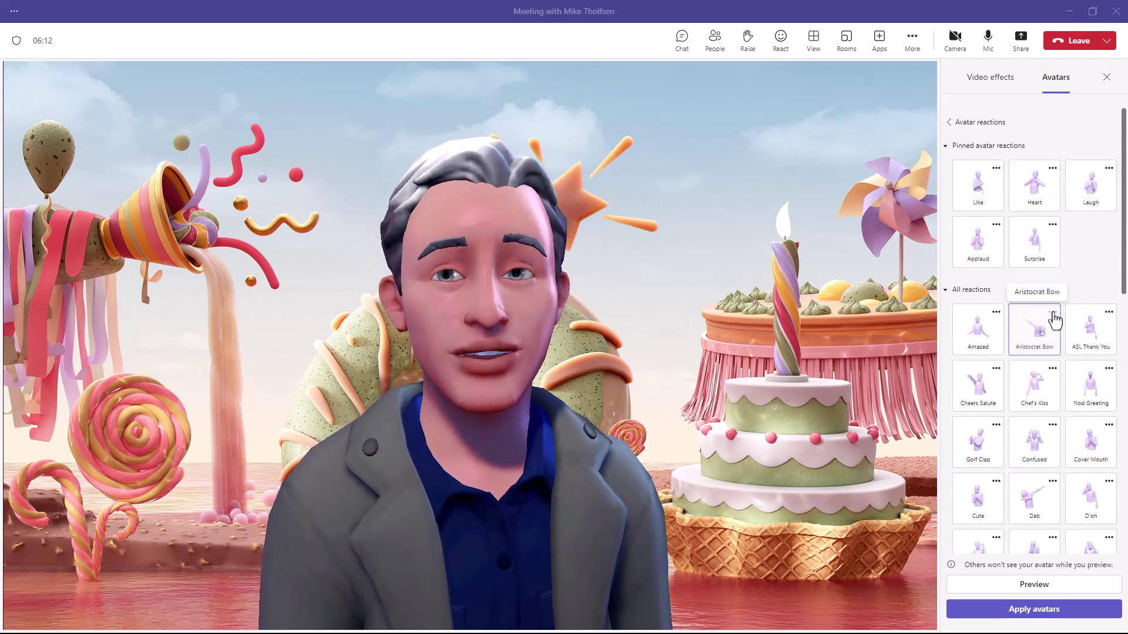
click(1098, 252)
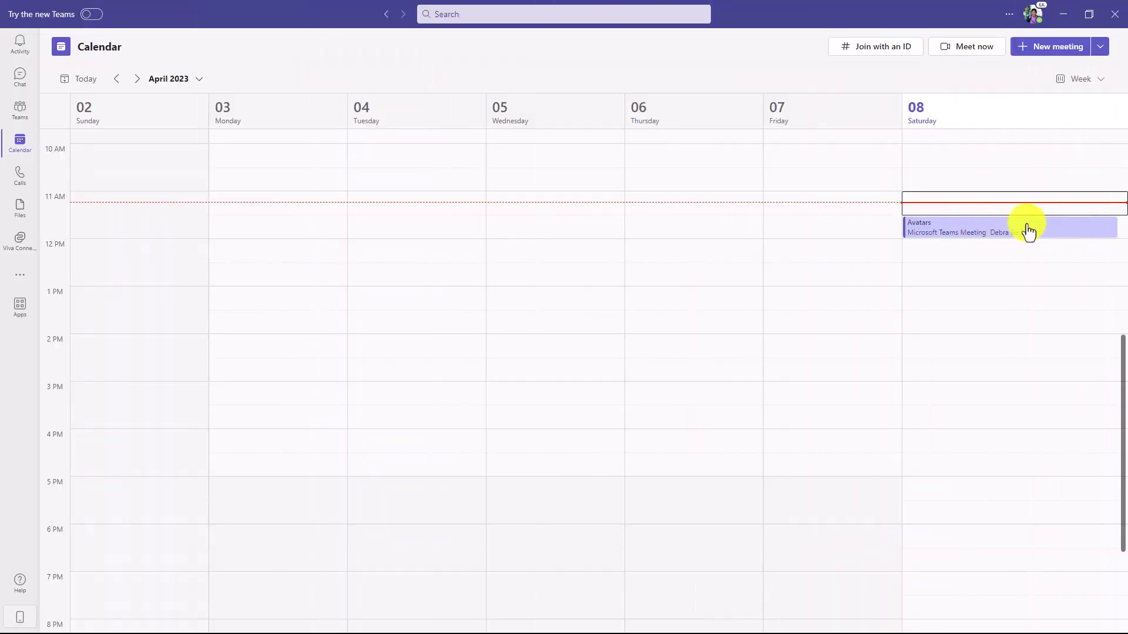
Step: Join Saturday's Avatars meeting after reviewing the Effects and avatars options on the pre-join screen
click(1032, 230)
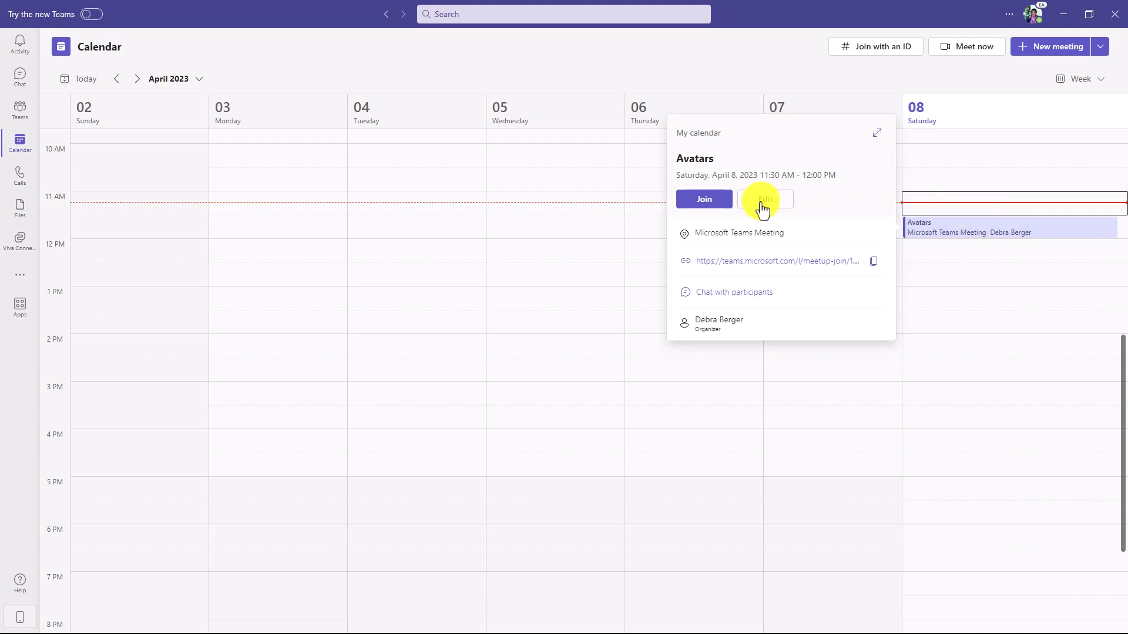
click(718, 200)
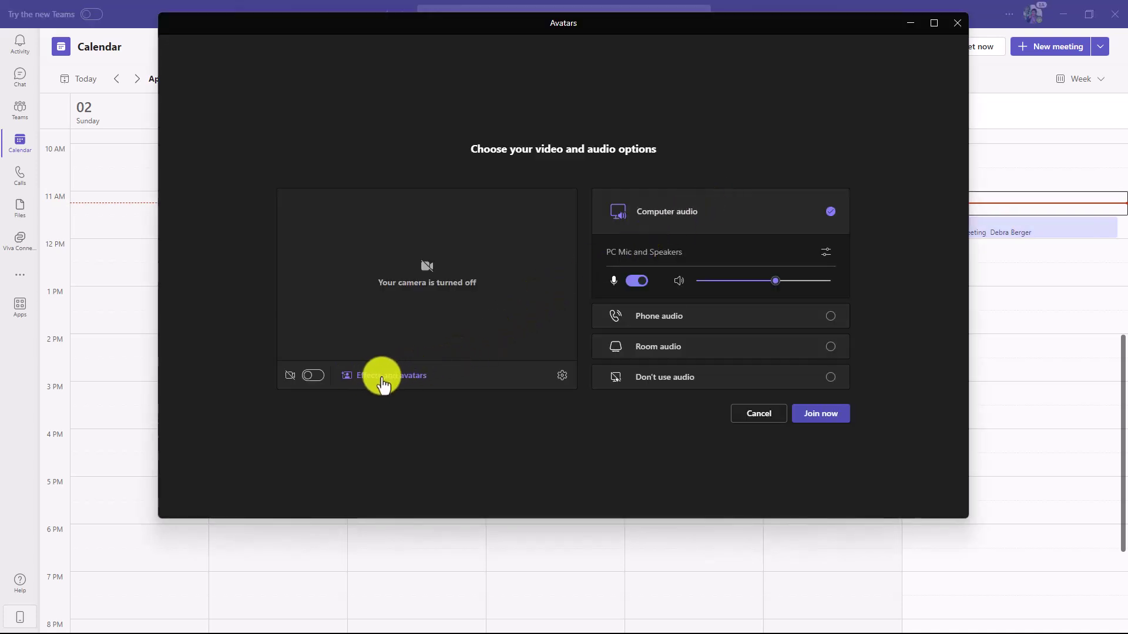
click(402, 384)
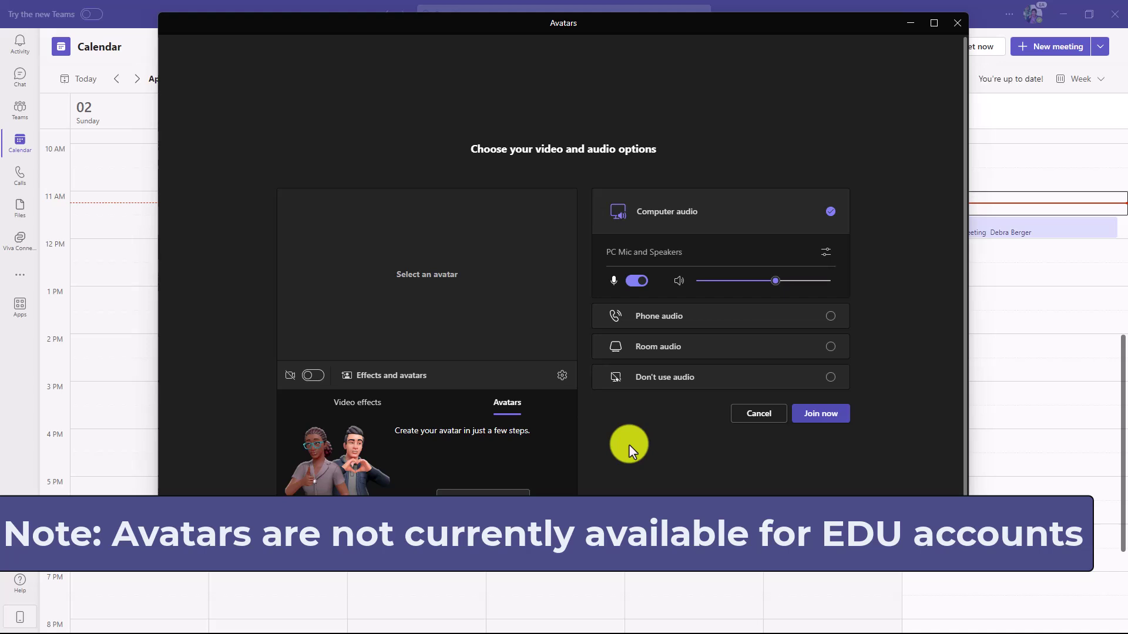
click(830, 414)
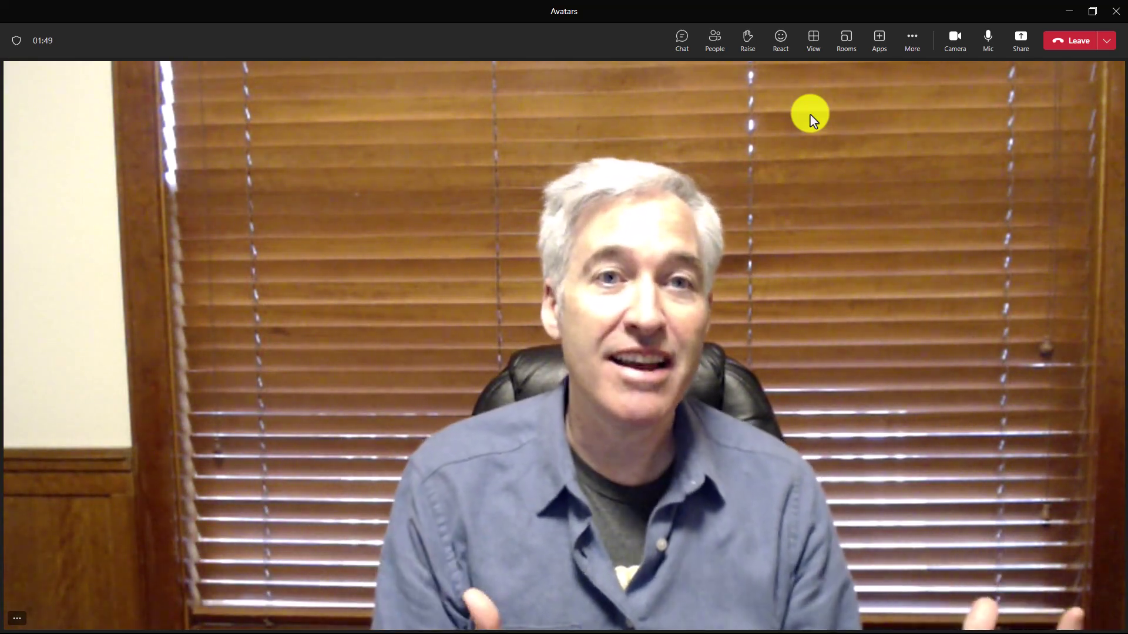
Step: From the meeting's More menu, go to Effects and avatars, then Avatars, then Create your avatar
click(911, 46)
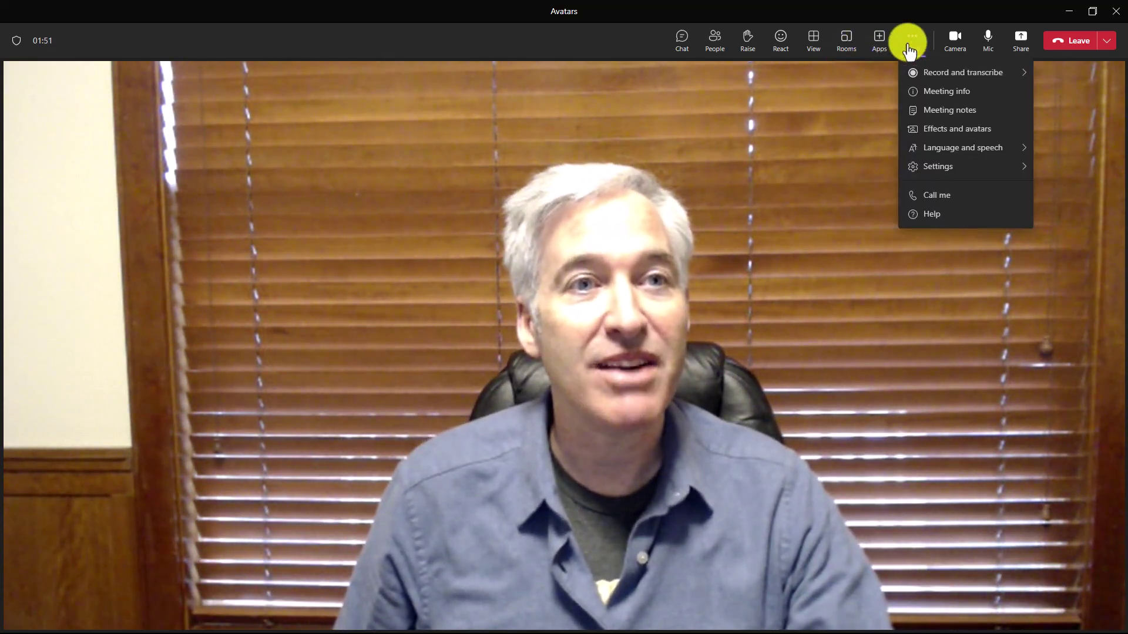
click(970, 132)
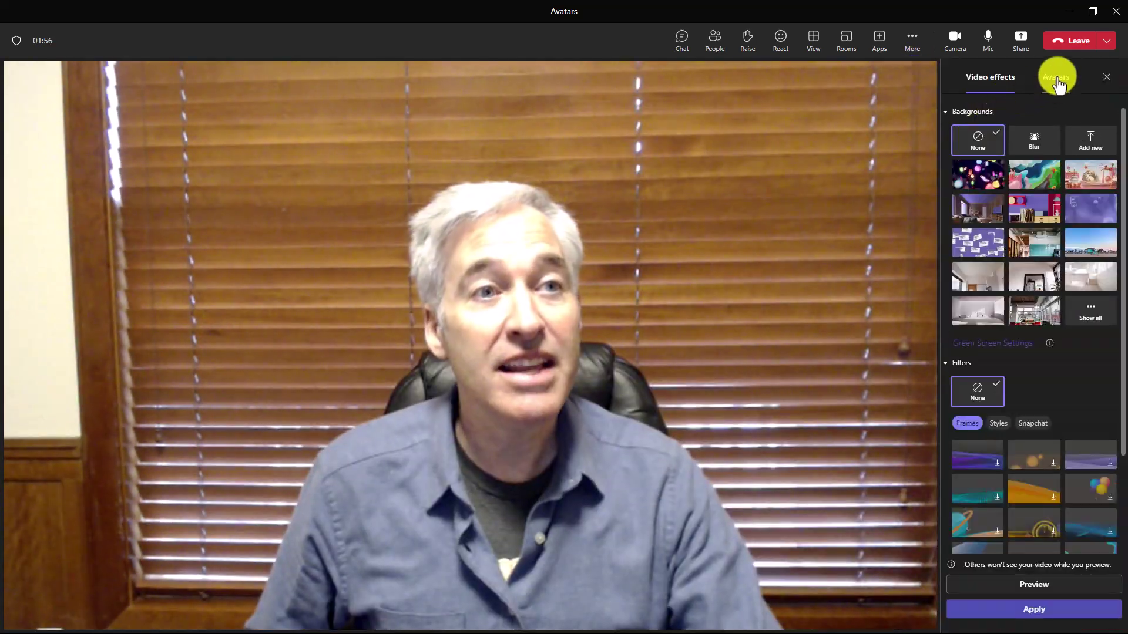
click(1058, 82)
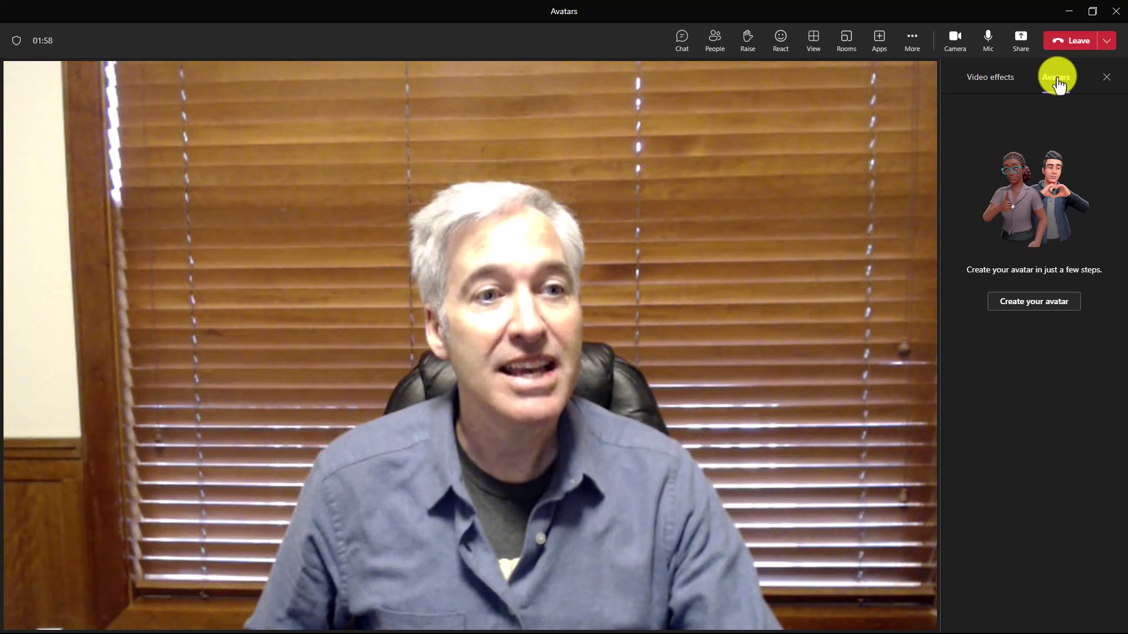
click(1031, 304)
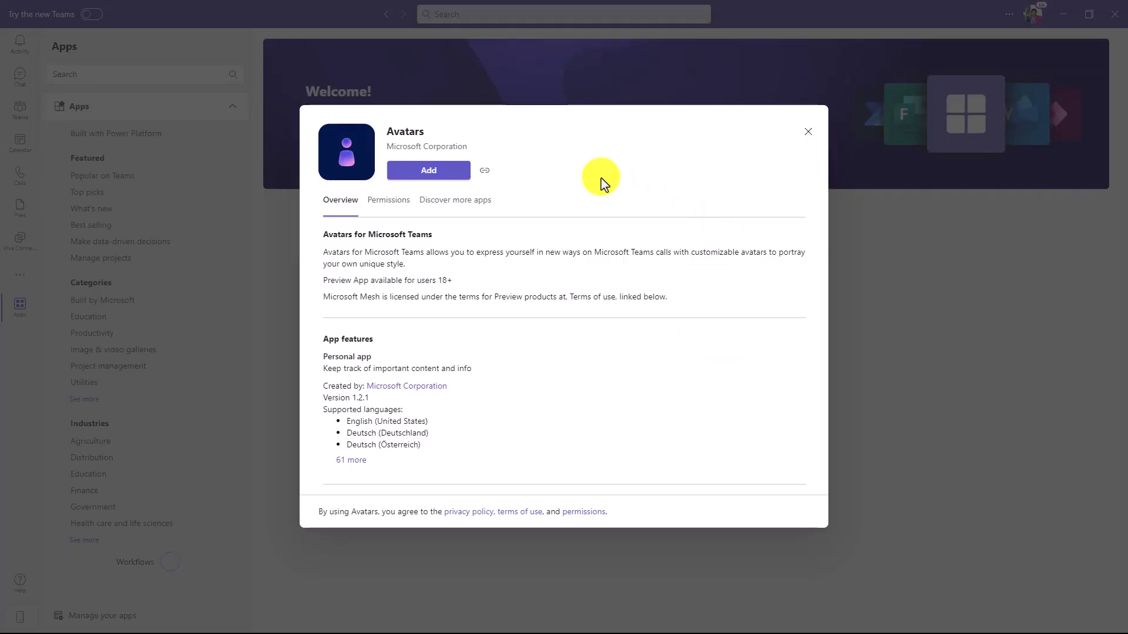
Step: Add the Avatars app to Teams from its store dialog
click(422, 171)
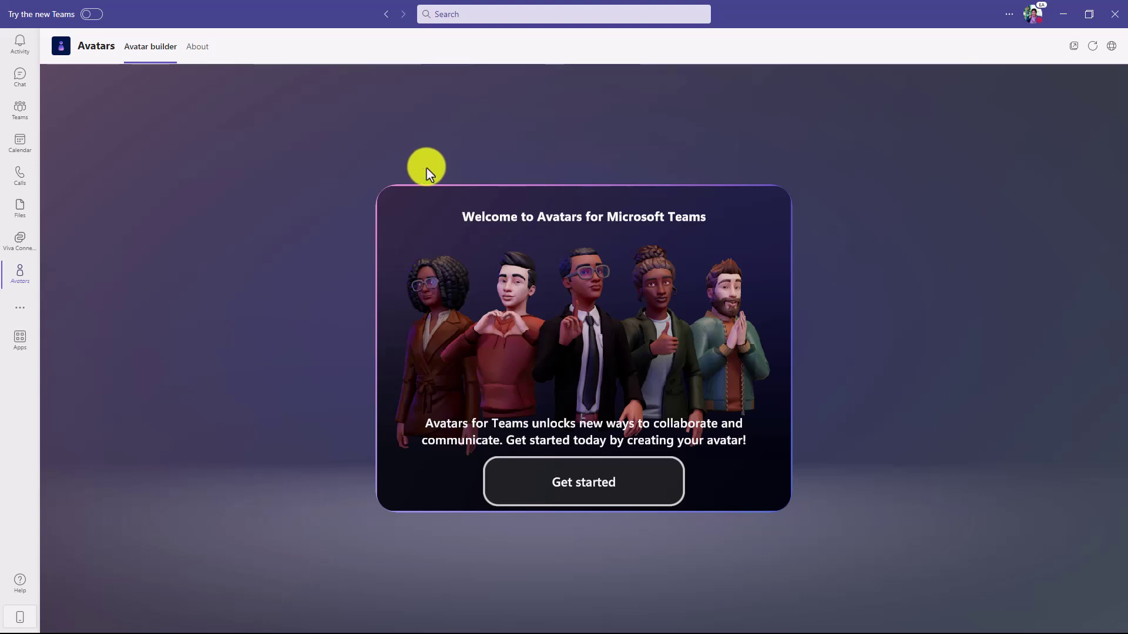
Step: Browse the base avatar pages and use the grey-haired man in a black suit and red tie
click(596, 483)
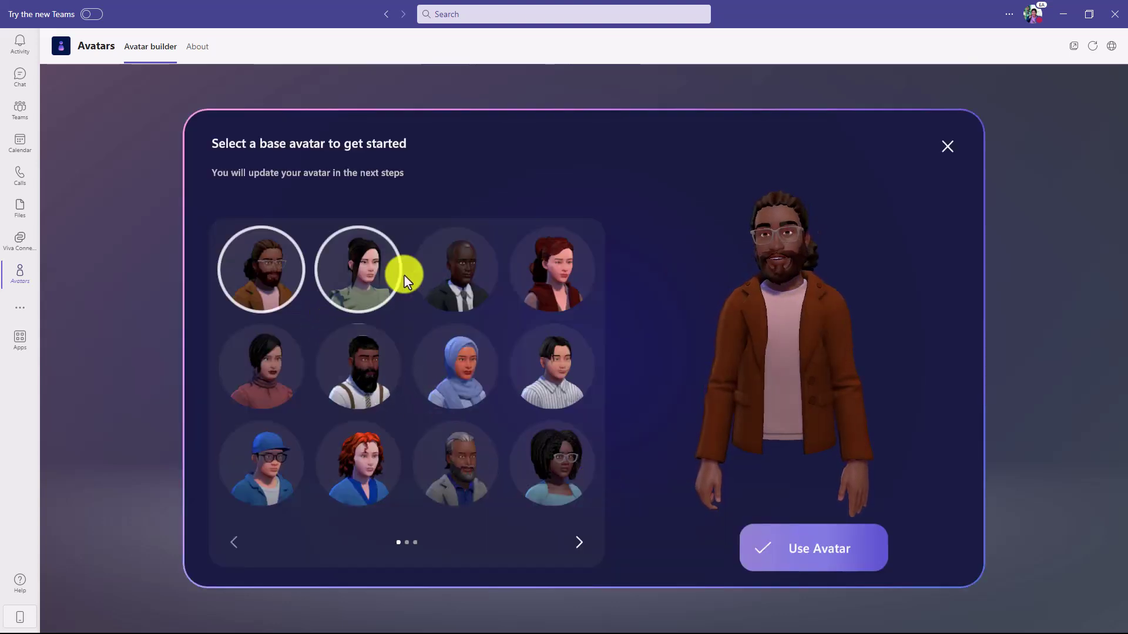
click(588, 541)
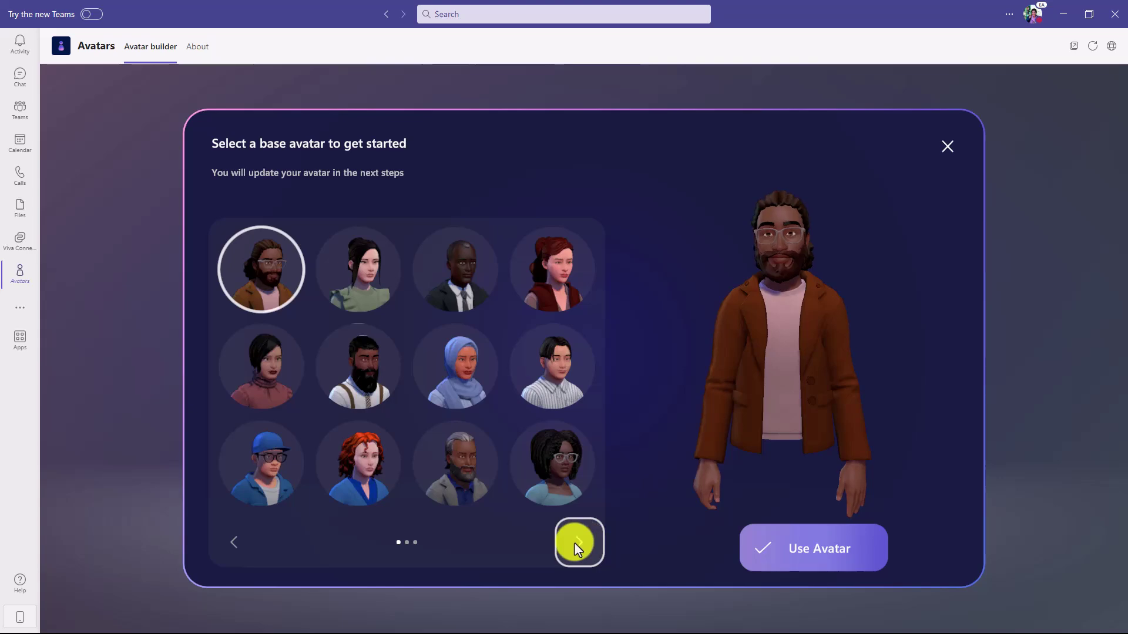
click(578, 547)
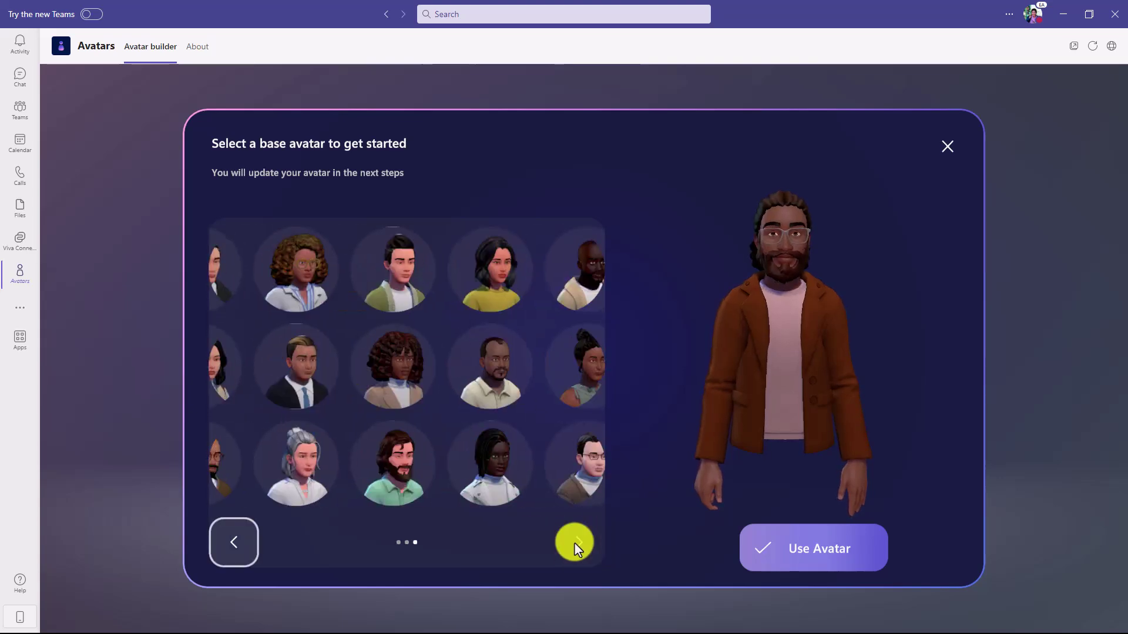
click(236, 552)
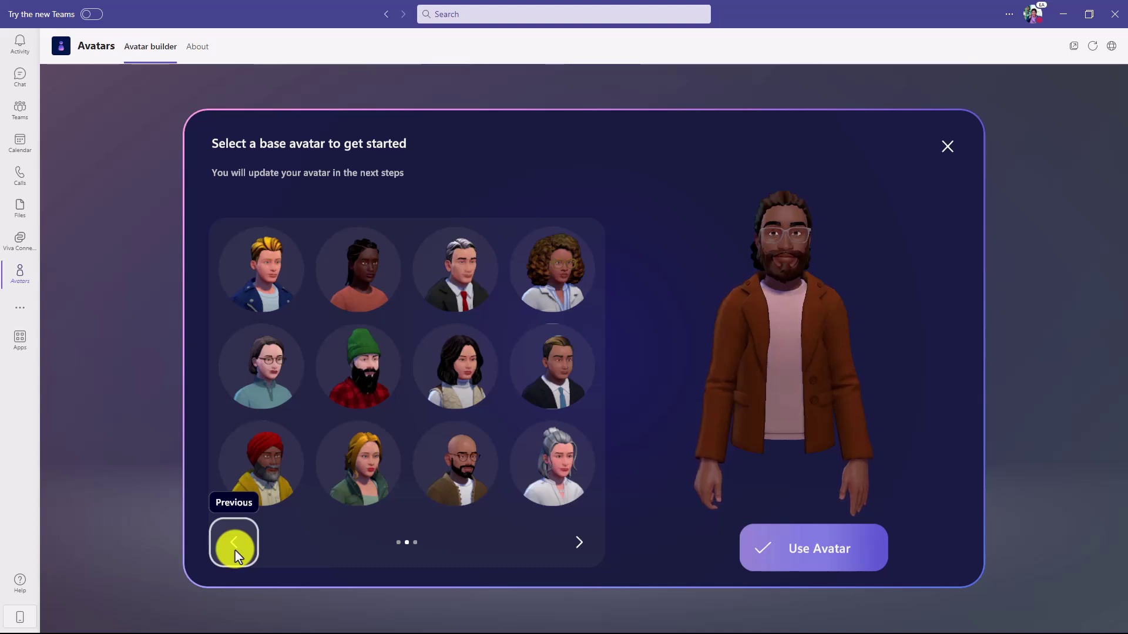
click(235, 551)
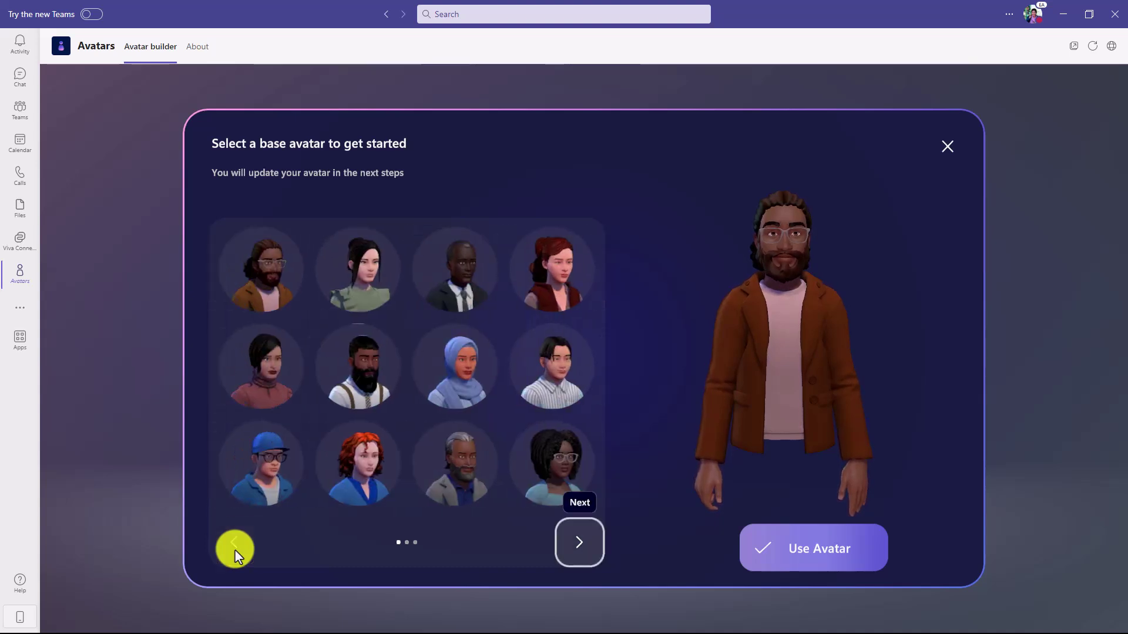
click(580, 547)
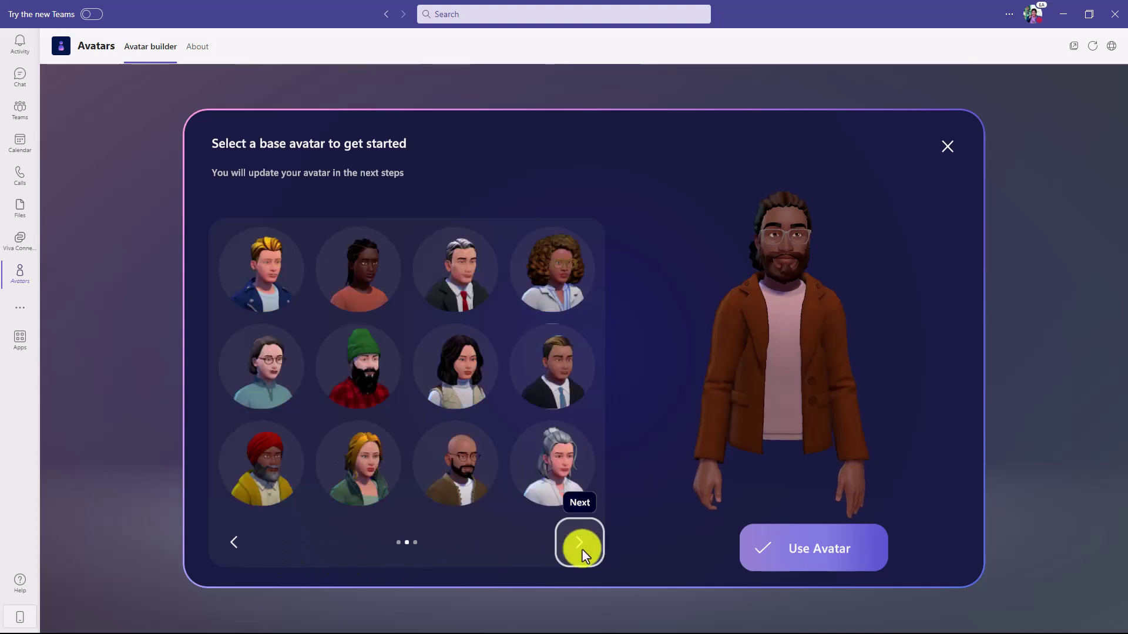
click(450, 285)
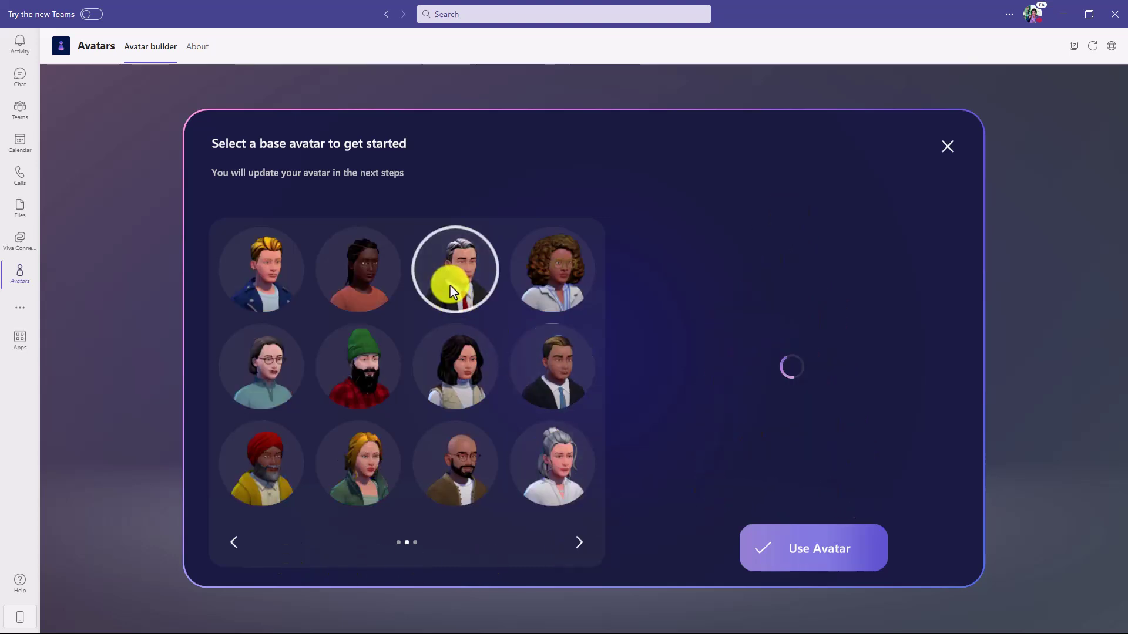
click(826, 550)
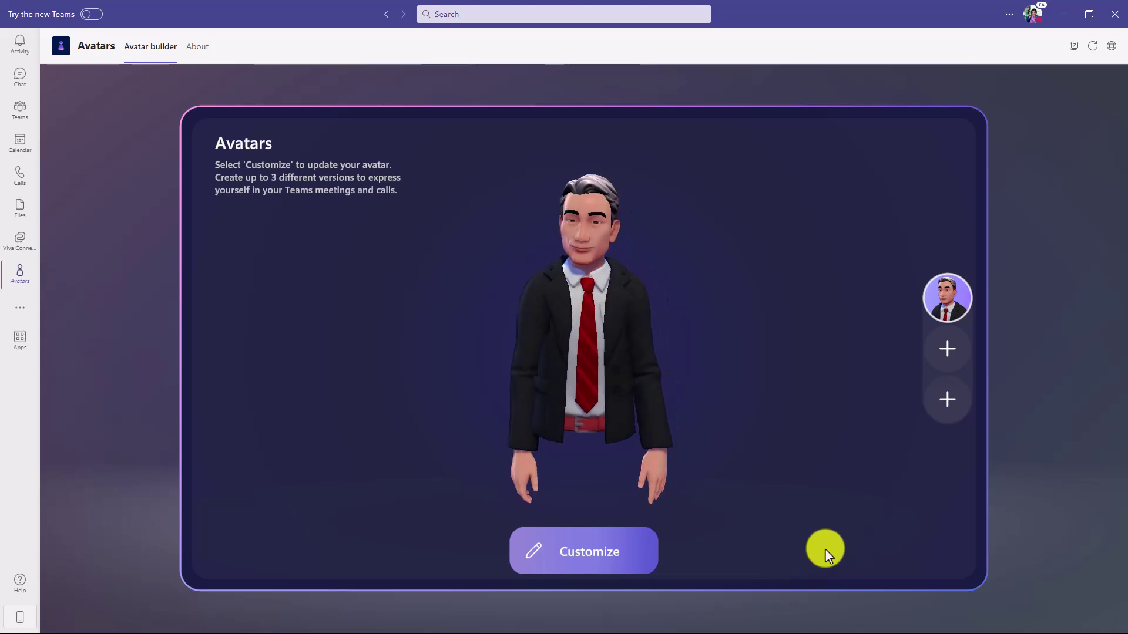
Step: Start customizing the avatar and try several Body Shape presets
click(581, 555)
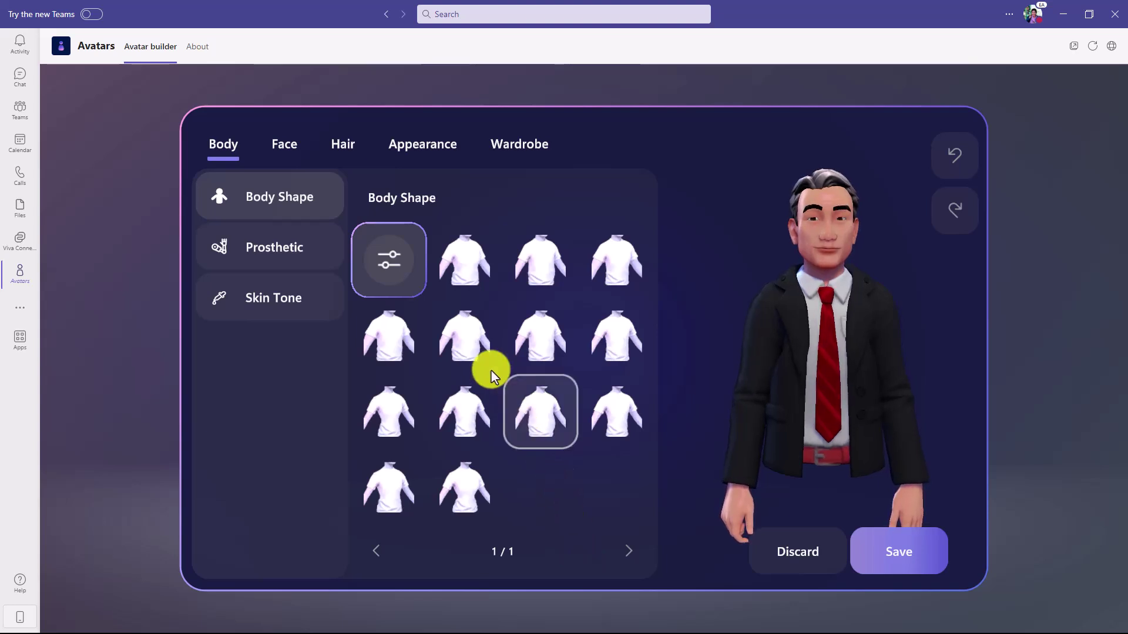
click(475, 411)
click(616, 275)
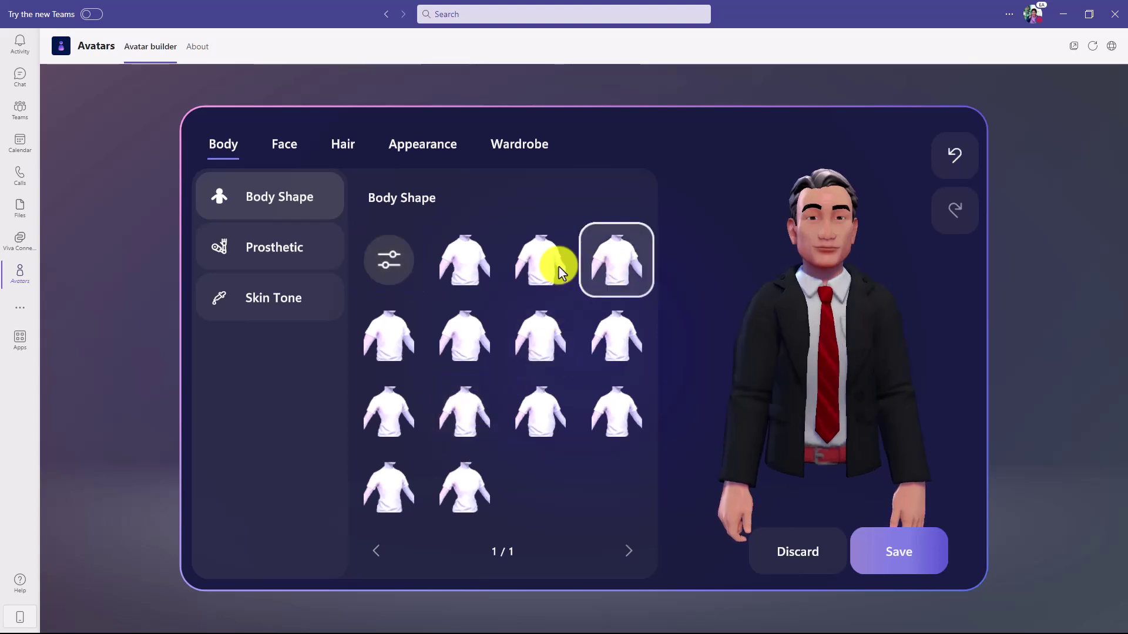
click(547, 266)
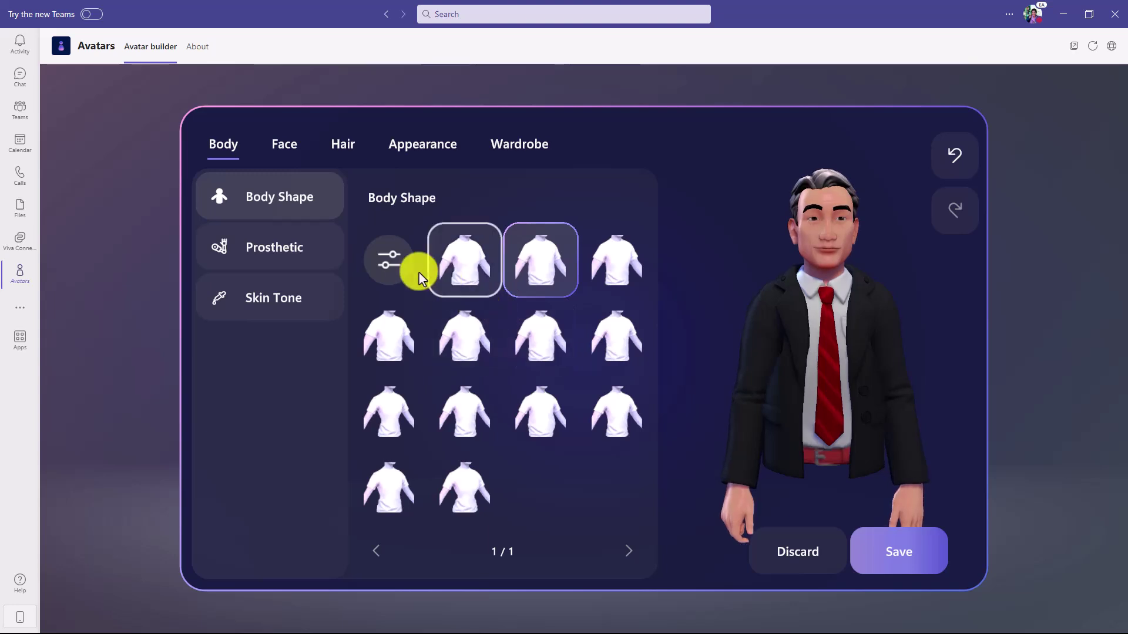
Step: In the custom body shape, set the Waist slider just past the middle
click(386, 268)
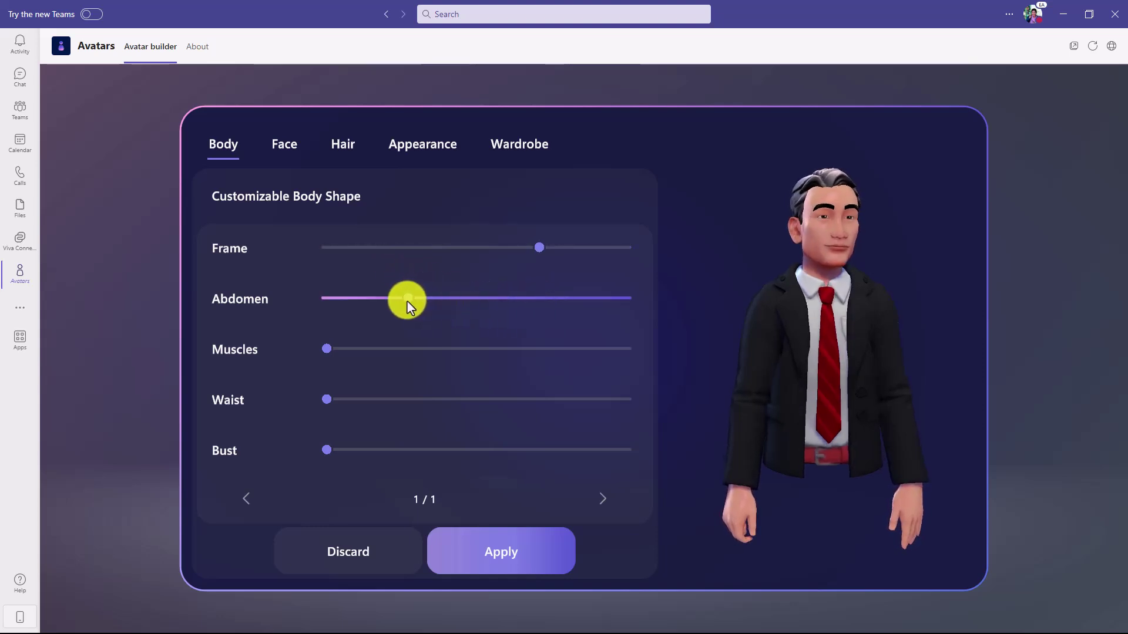
click(486, 400)
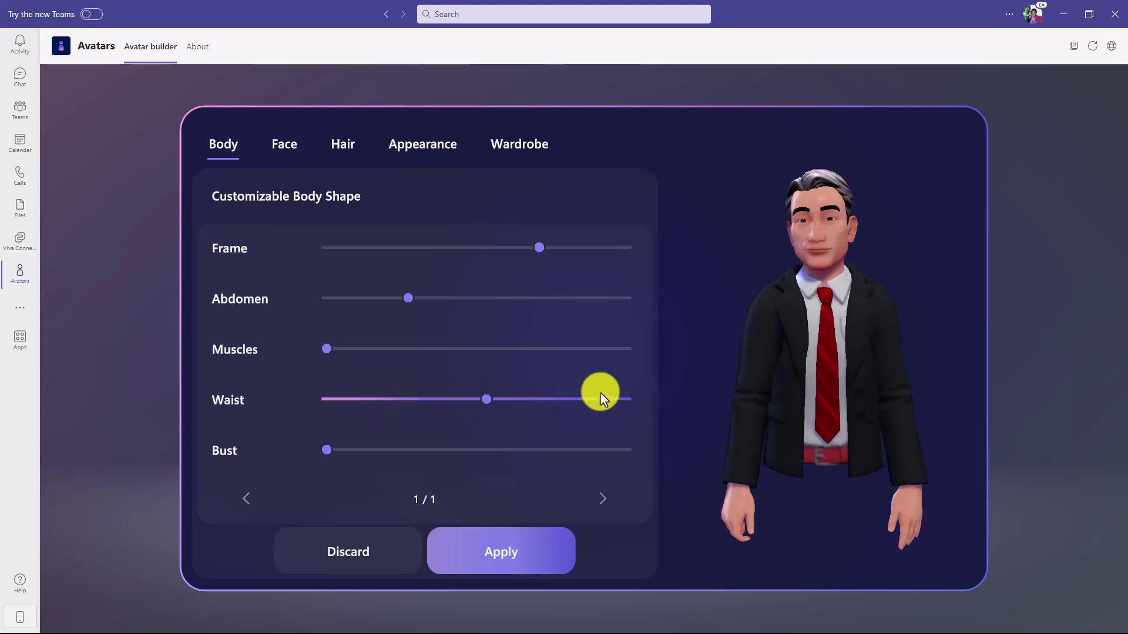
drag(575, 398, 508, 405)
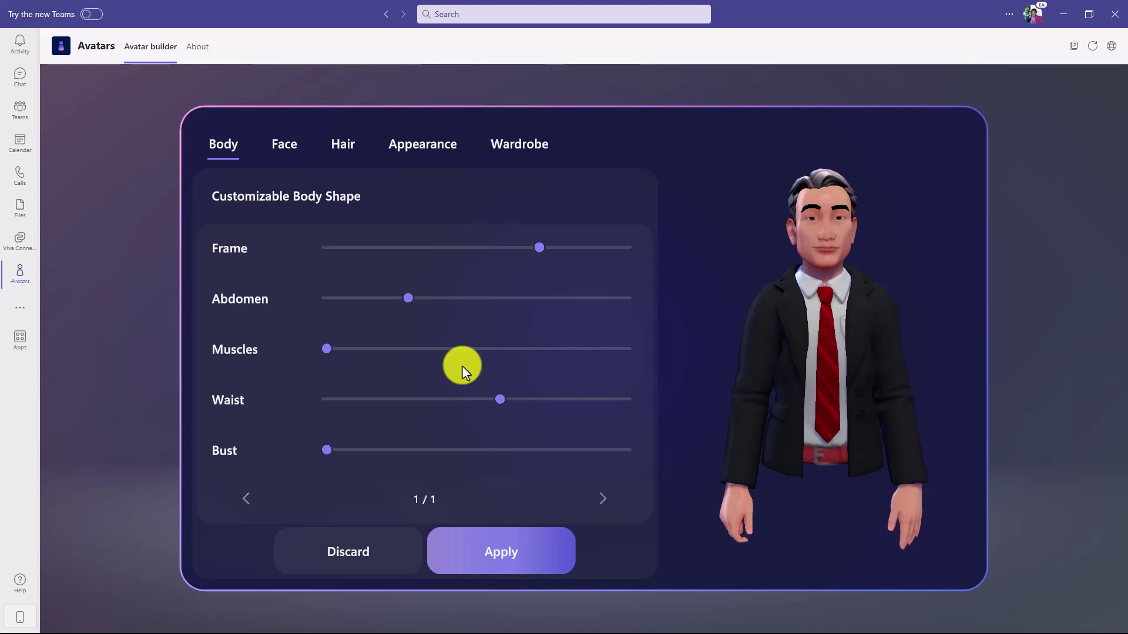
click(286, 146)
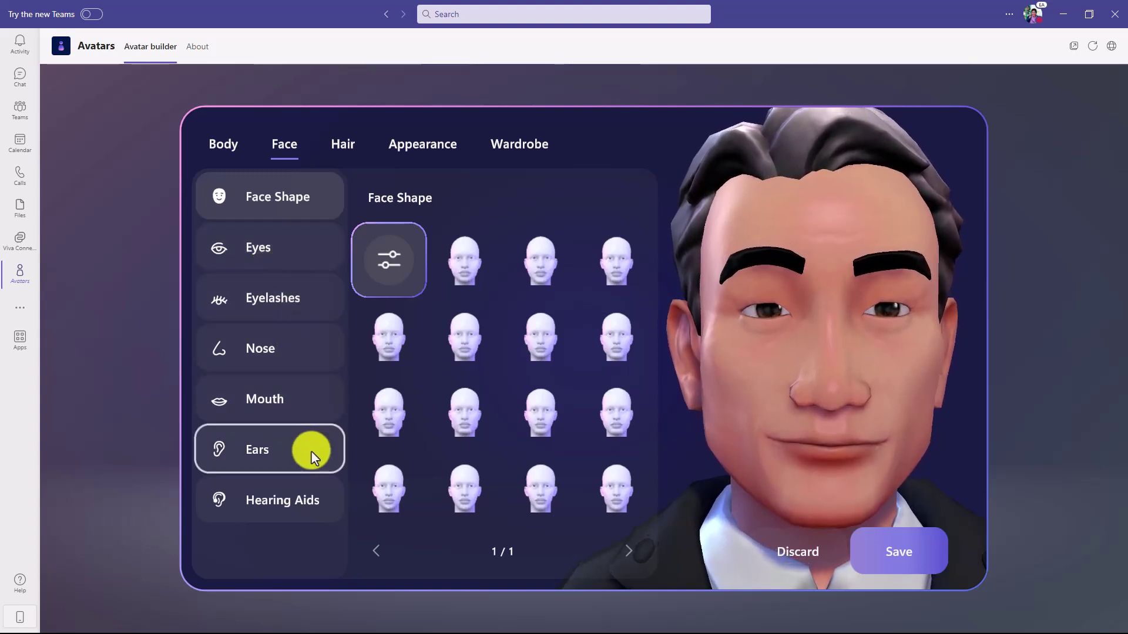
Step: Try face shape presets in the second and third rows, settling on a new one
click(537, 344)
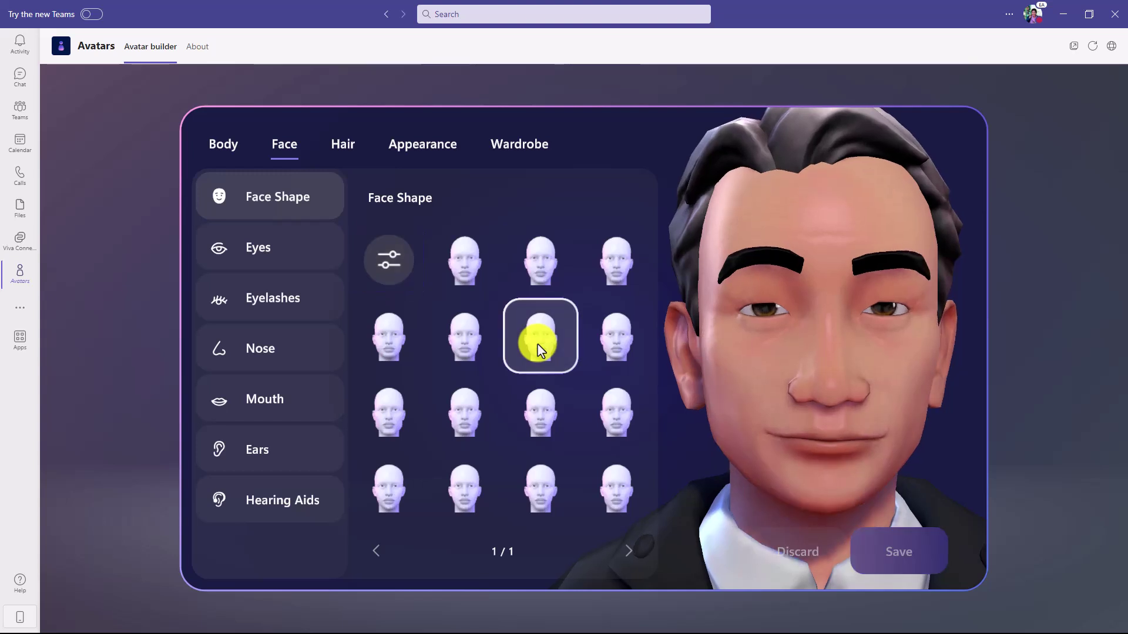
click(542, 419)
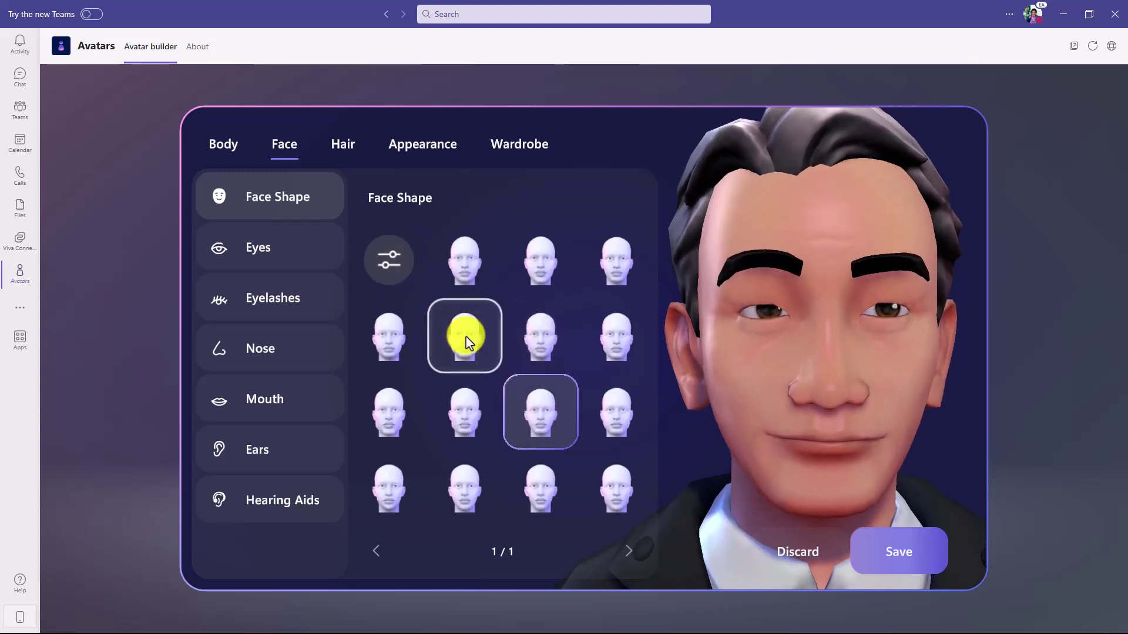
click(466, 336)
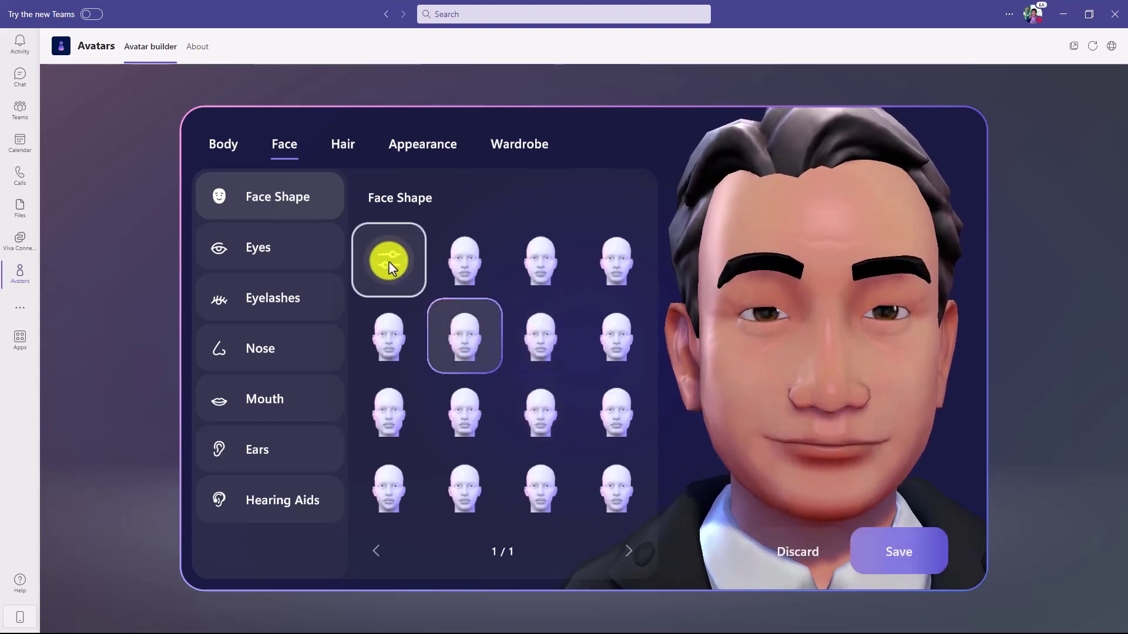
Step: Open the face-shape sliders and page through head, jaw/chin, cheeks and cleft chin, returning to 1/4
click(389, 263)
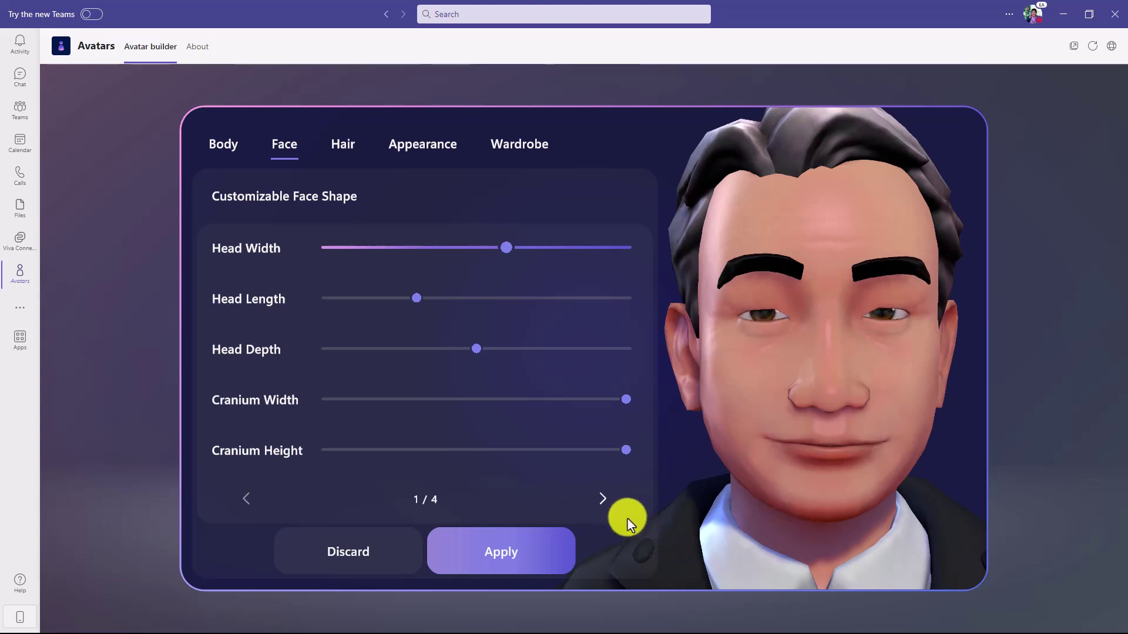
click(604, 499)
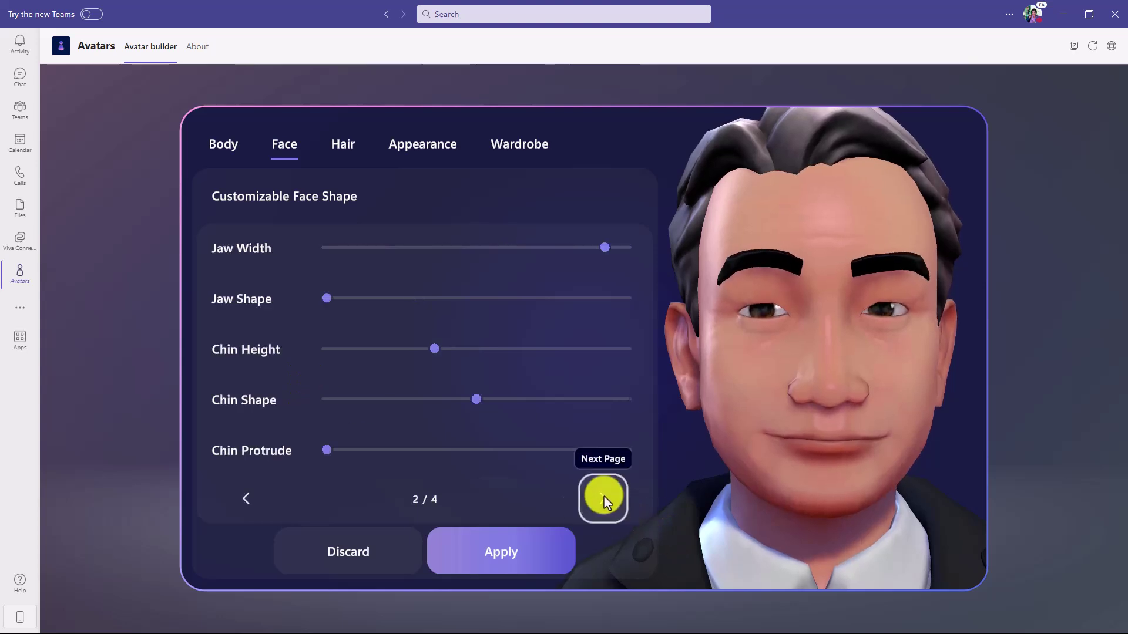
click(603, 499)
click(603, 499)
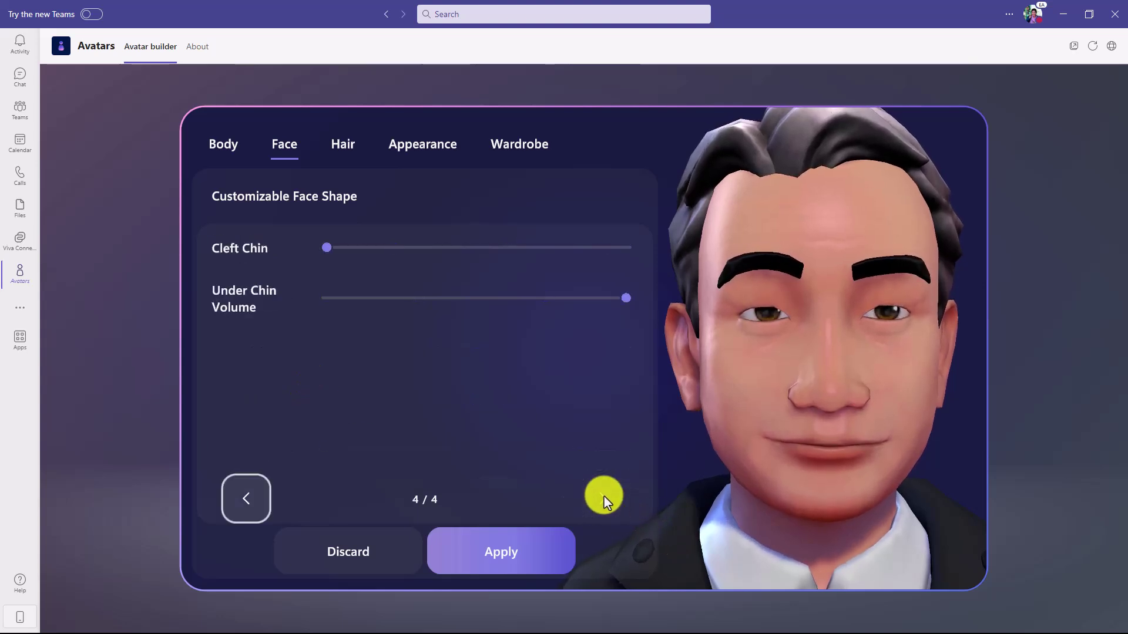
click(241, 500)
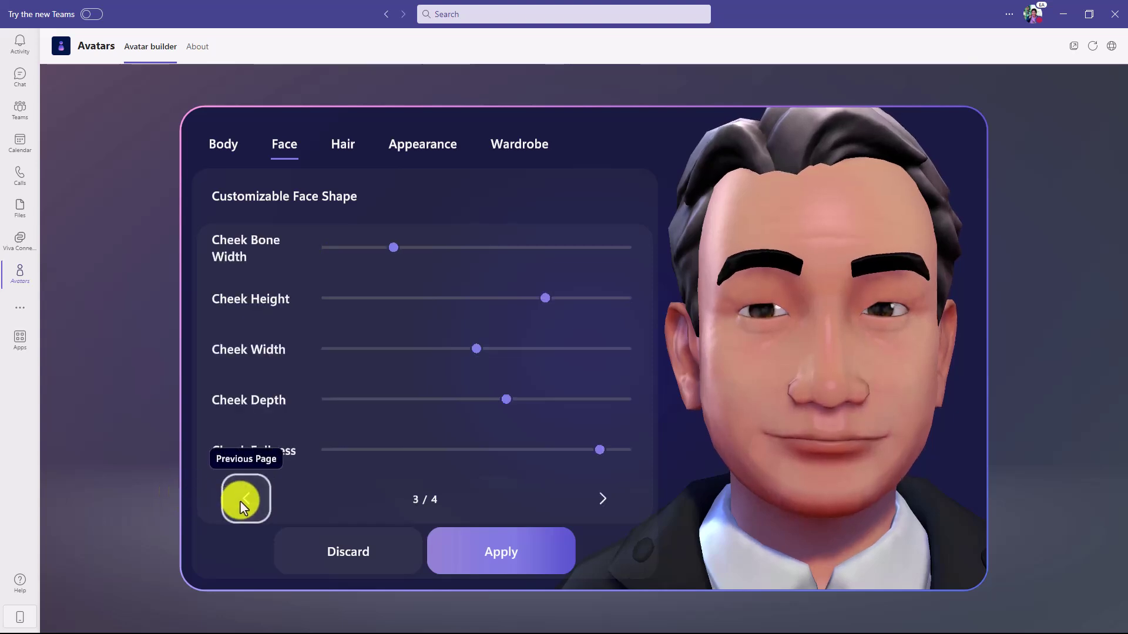
click(243, 503)
click(243, 498)
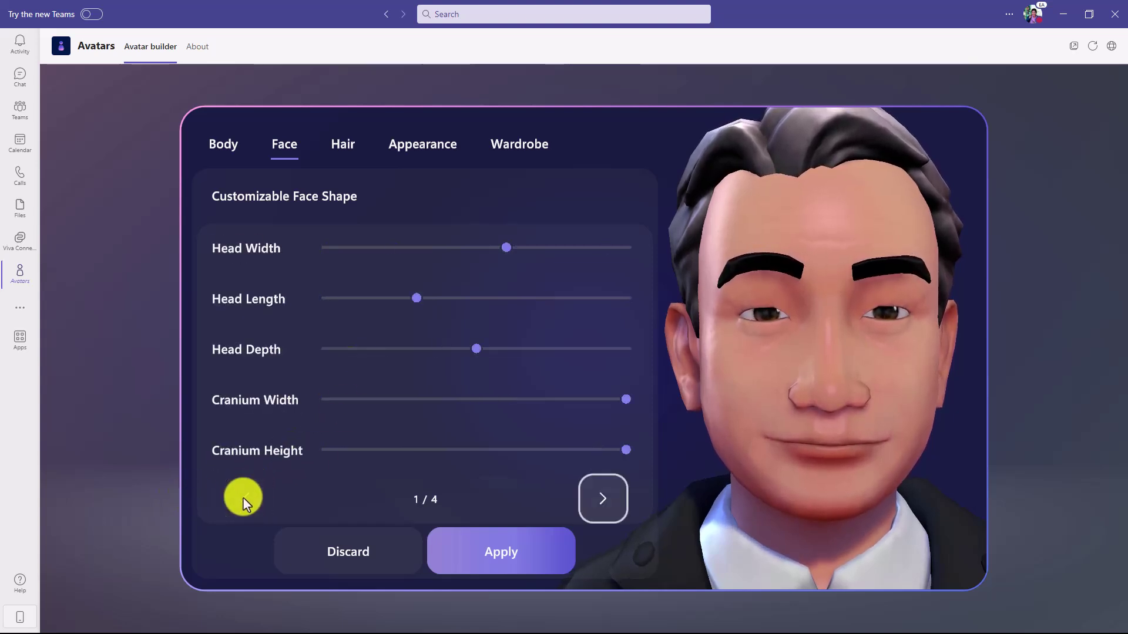
Step: In the Hair section, check Facial Hair, then view Eyebrow styles with Straight Thick selected
click(344, 147)
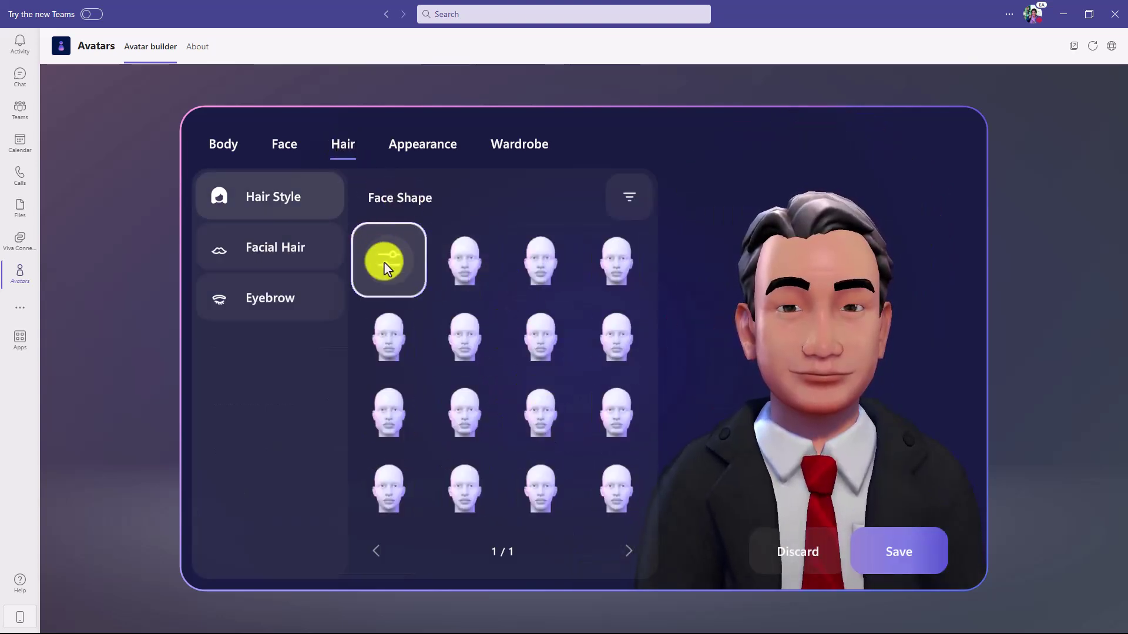
click(279, 261)
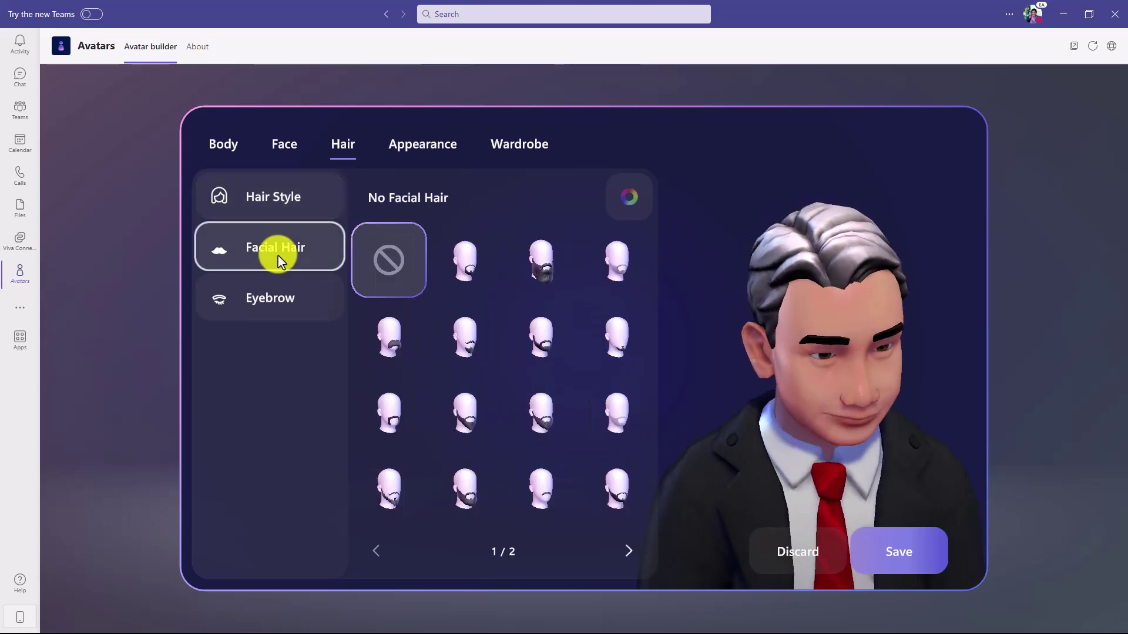
click(281, 296)
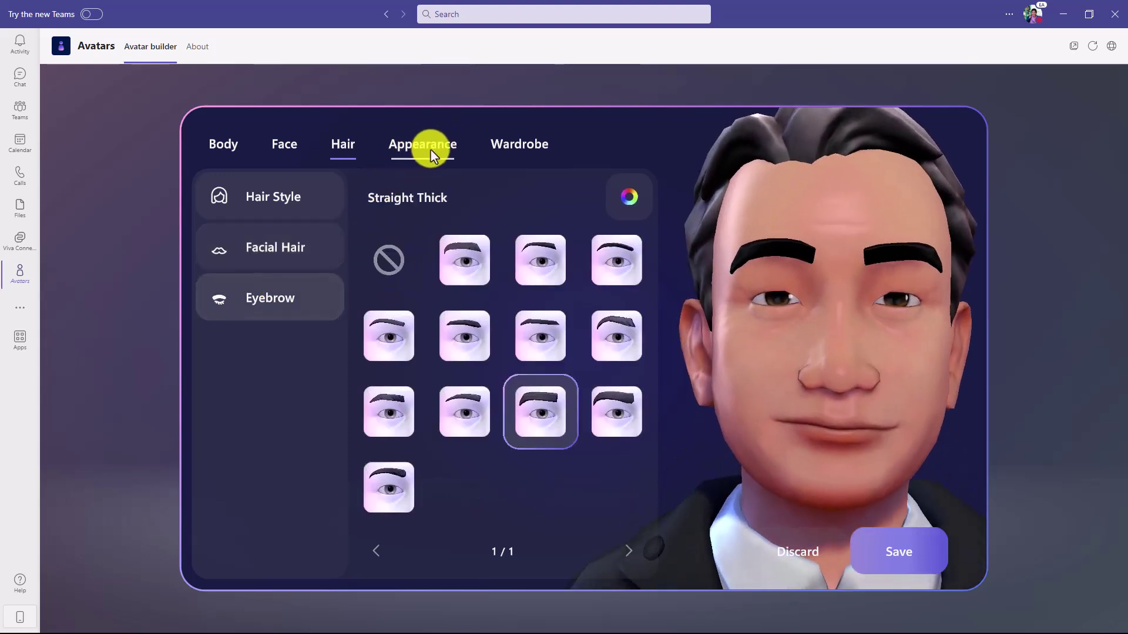
Step: Review the makeup and wardrobe options, including Outerwear with the Blazer worn, then return to Body
click(432, 153)
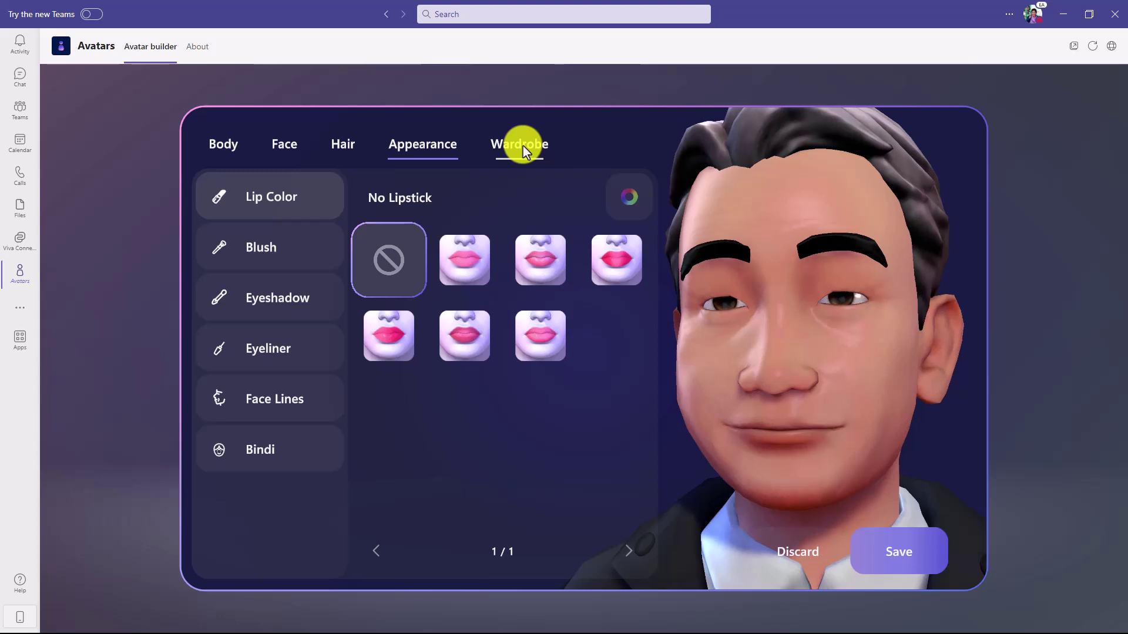
click(525, 151)
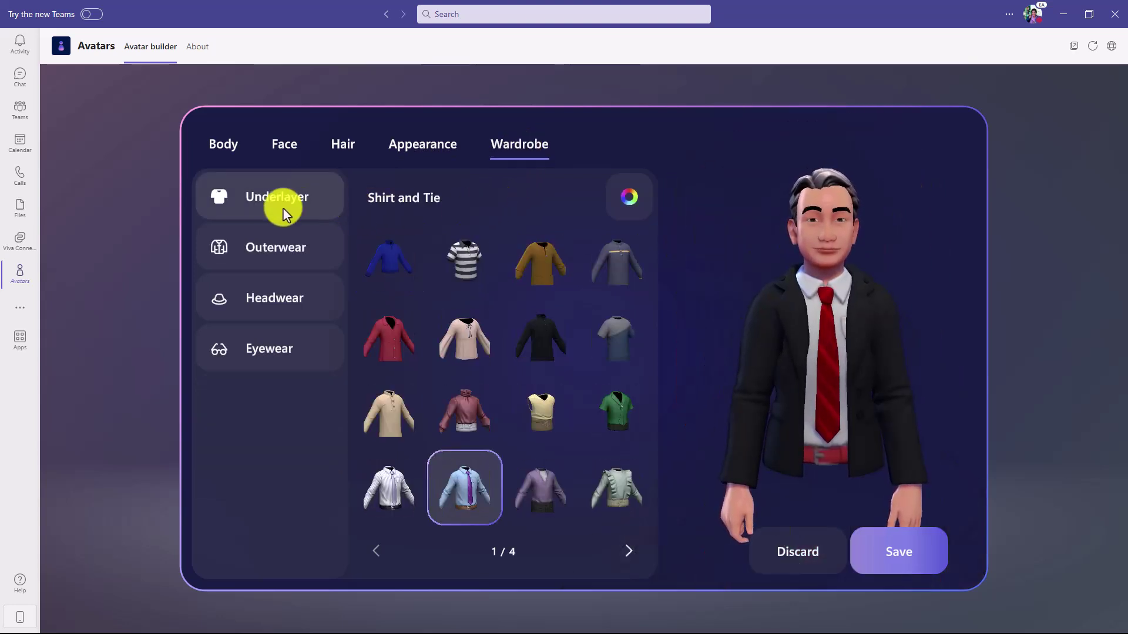
click(288, 257)
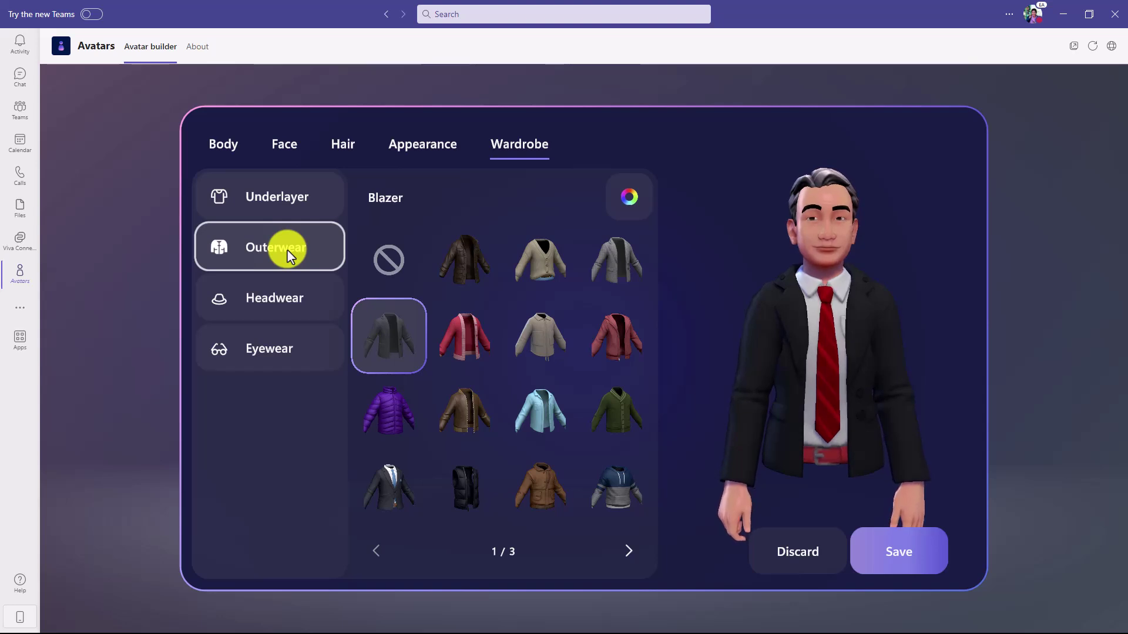
click(224, 150)
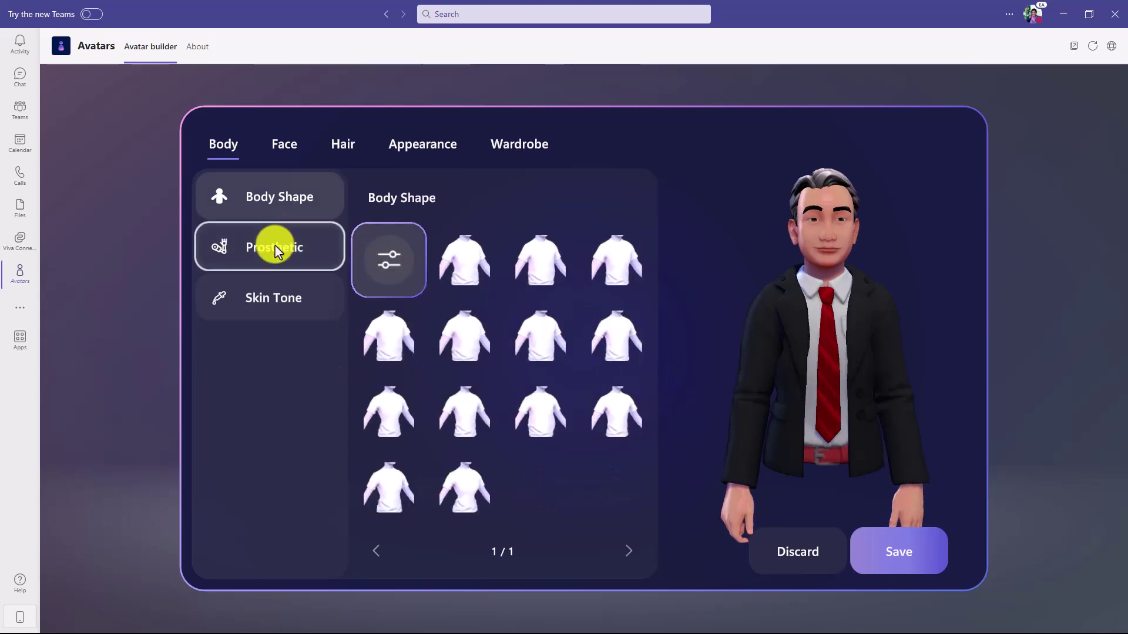
Step: Browse the Prosthetic and Skin Tone options, then discard the avatar builder changes
click(276, 249)
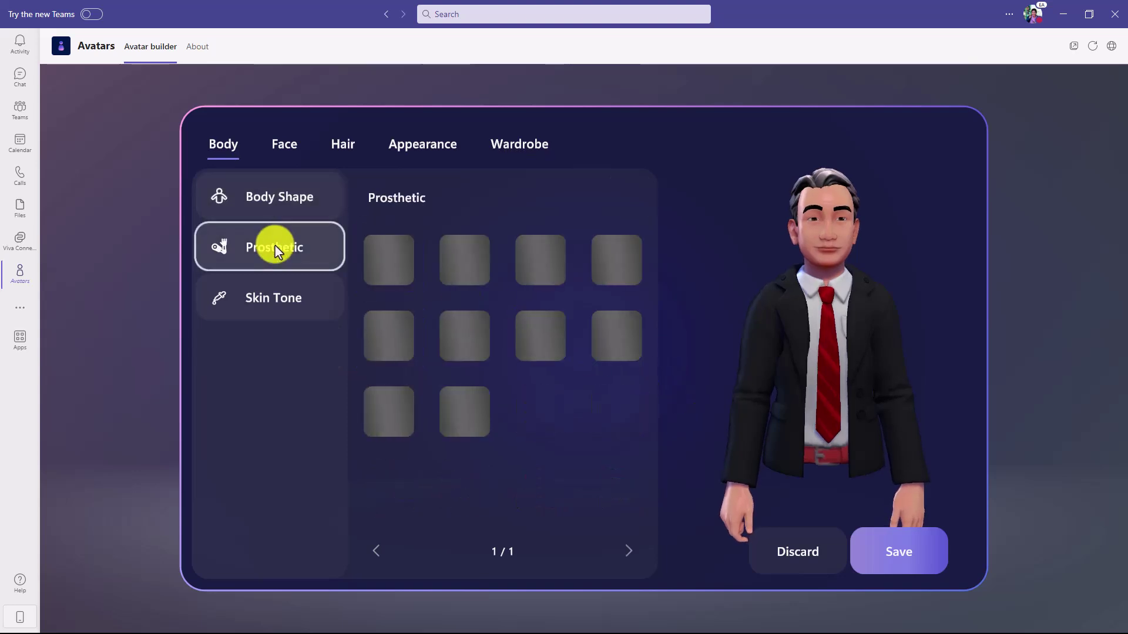
click(286, 312)
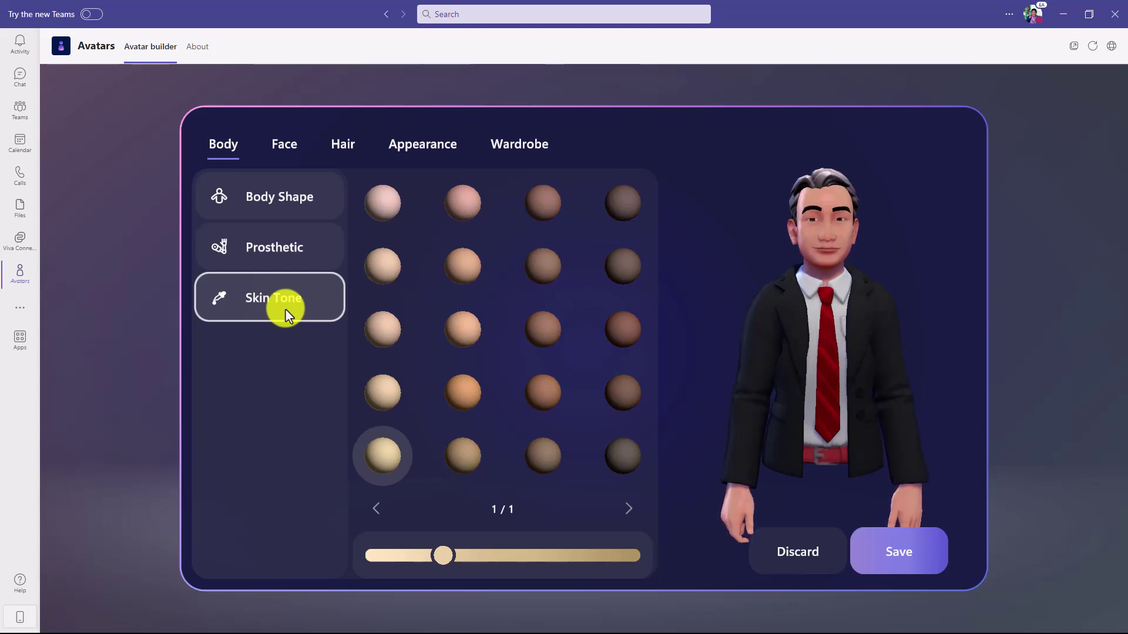
click(795, 552)
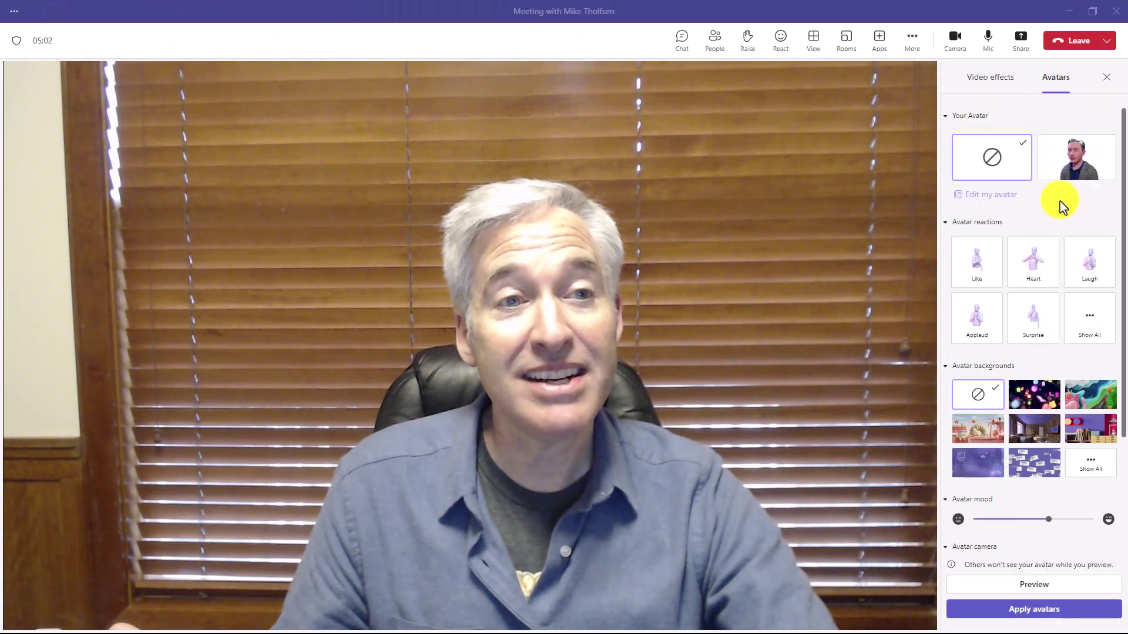
Step: Apply the custom avatar with the Earth Day background in place of the camera
click(1081, 169)
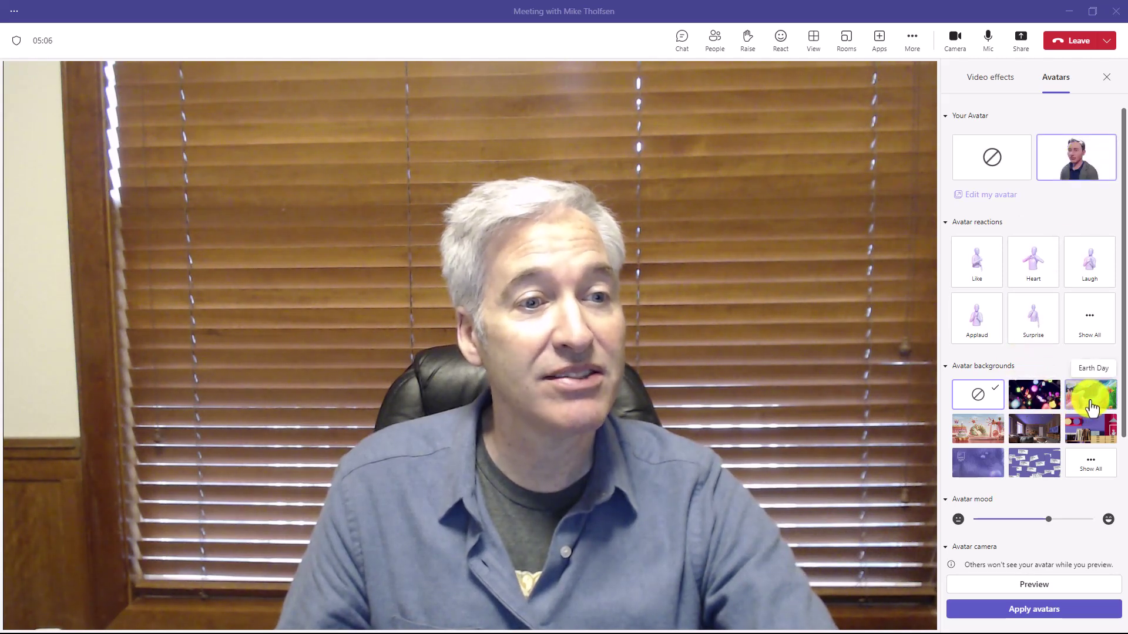
click(1091, 405)
click(1046, 614)
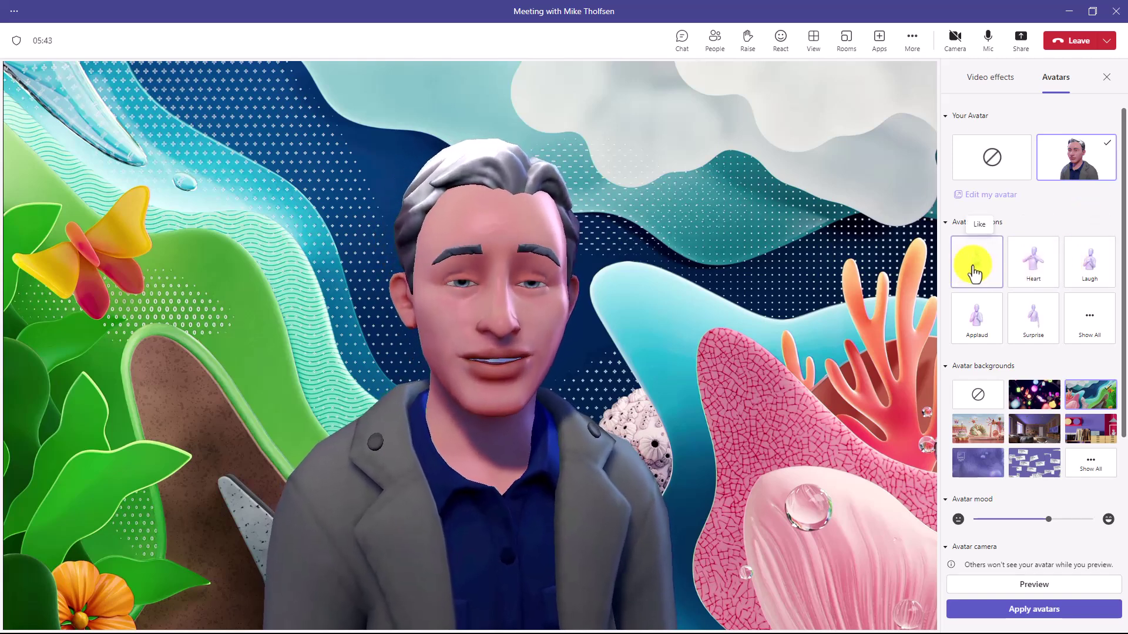
Step: Have the avatar perform the Like, Heart and Laugh reactions
click(974, 269)
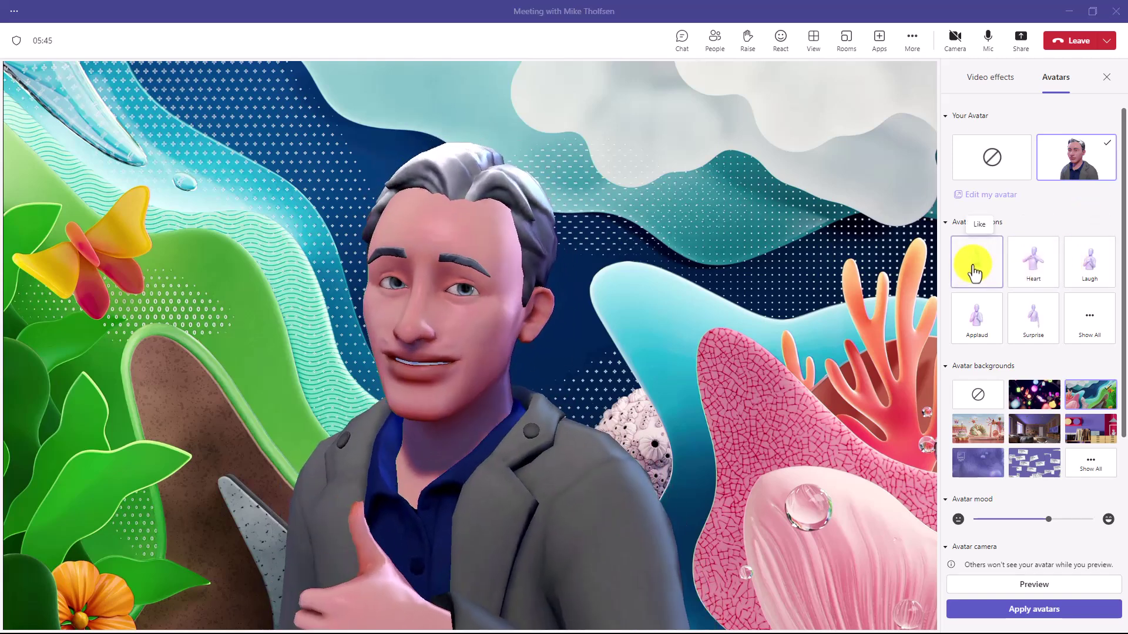
click(1035, 264)
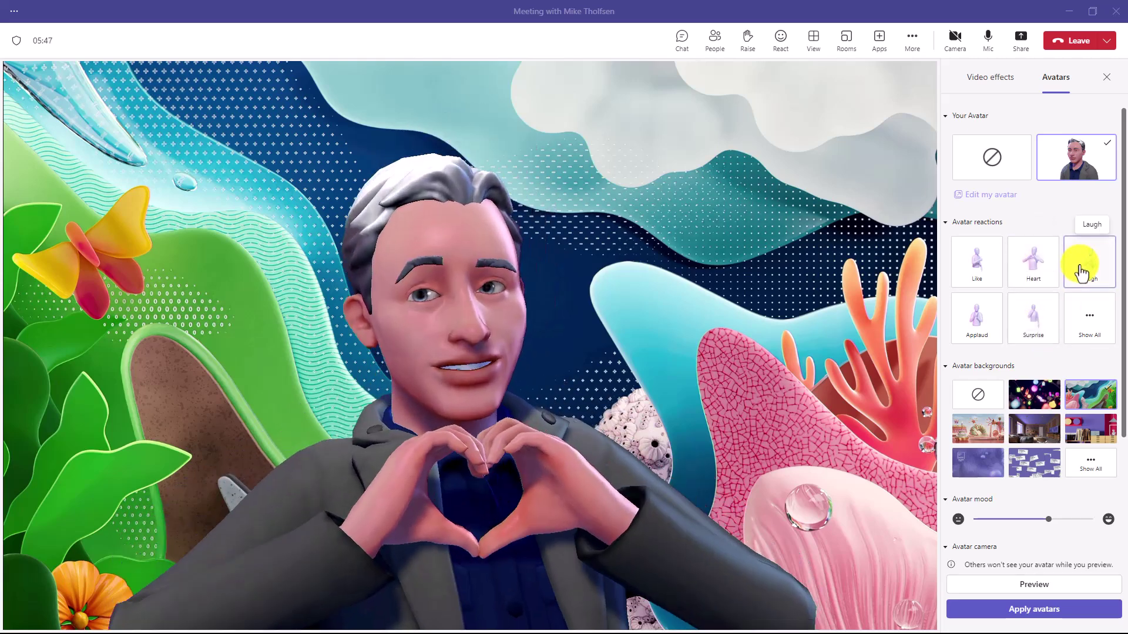
click(1084, 265)
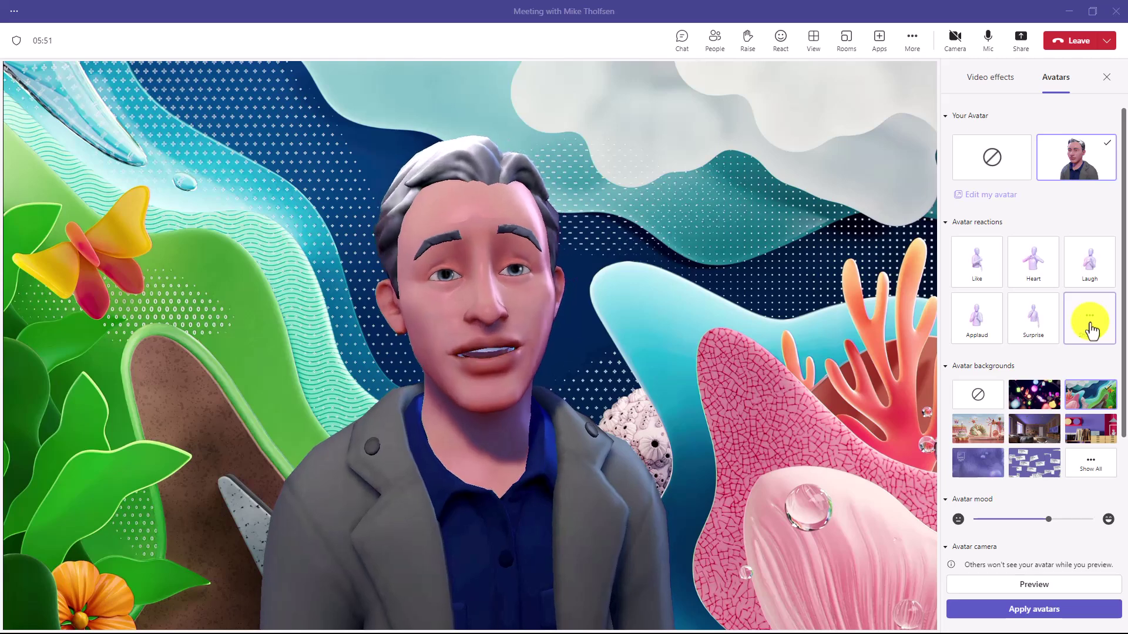
Step: Switch the avatar background to Dessert Island, apply it, and show all reactions
click(982, 434)
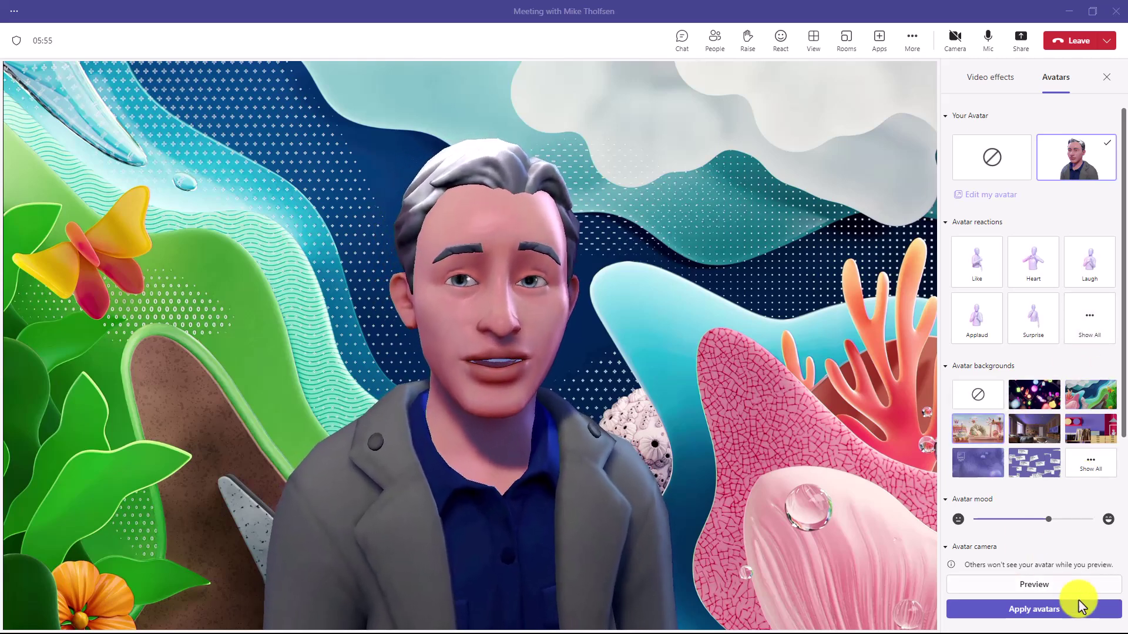
click(1060, 612)
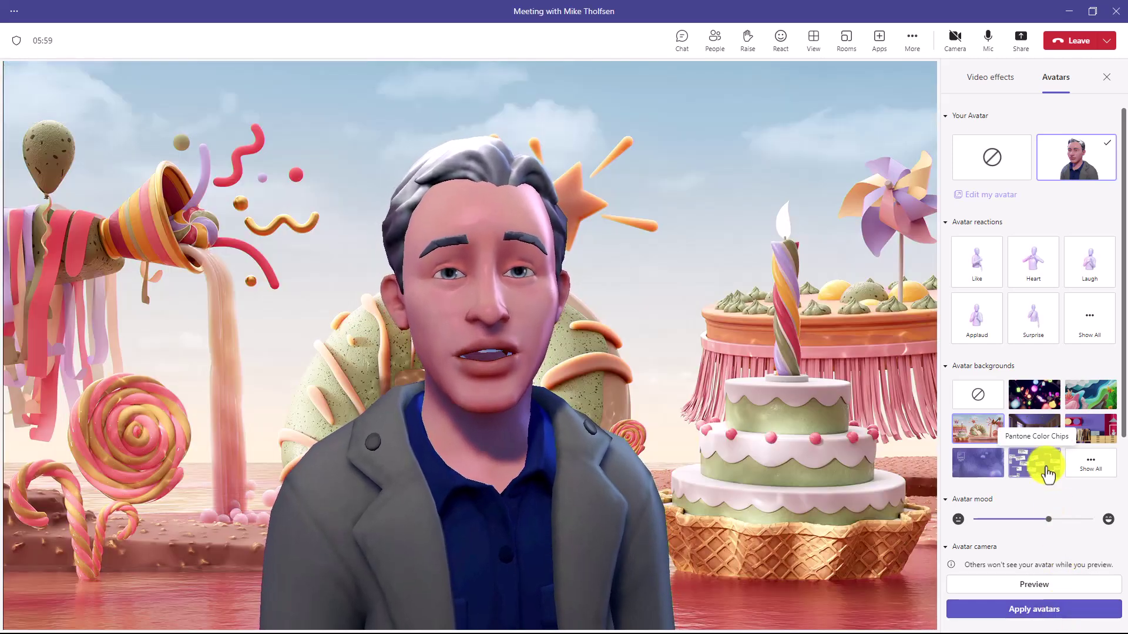
click(1089, 323)
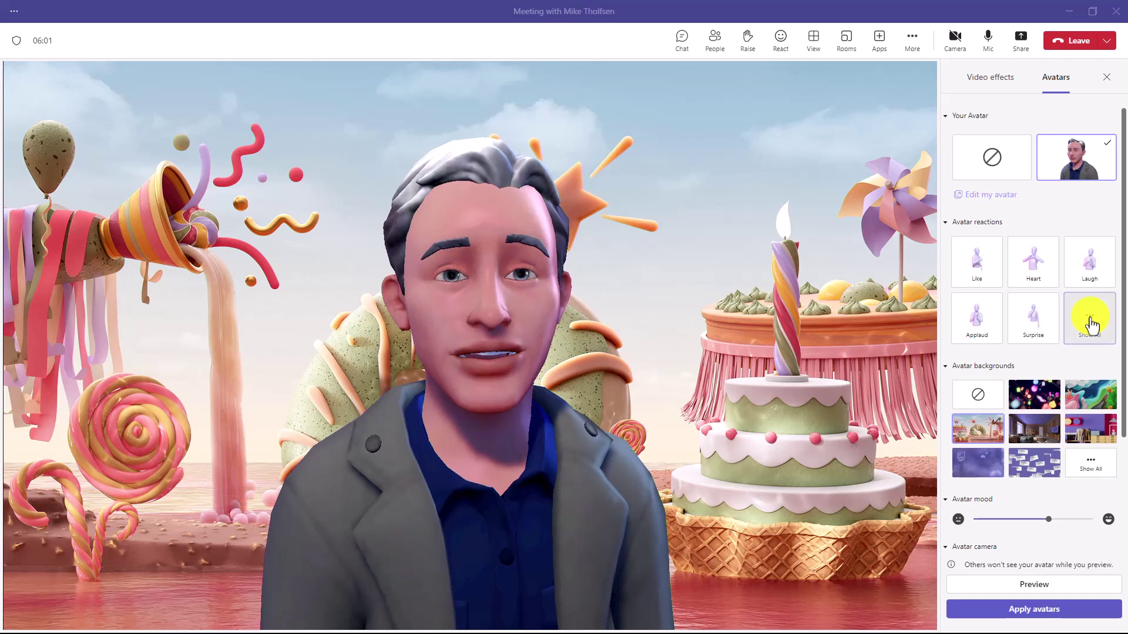
Step: Pin the Aristocrat Bow reaction from the full avatar reactions list
click(1089, 315)
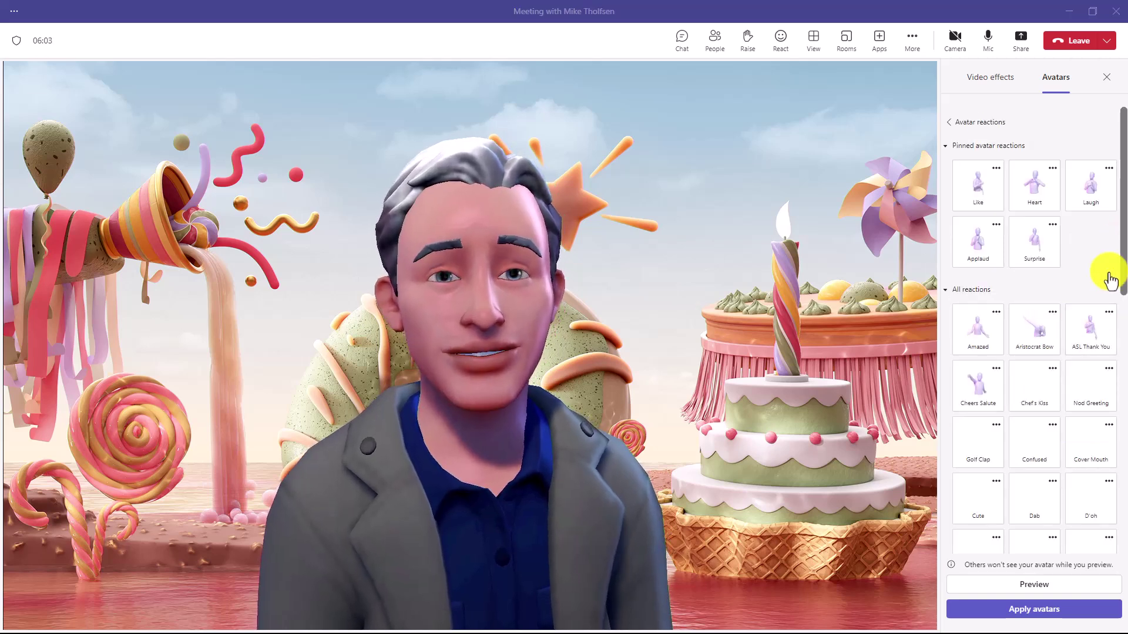
scroll(1054, 373, down, 3)
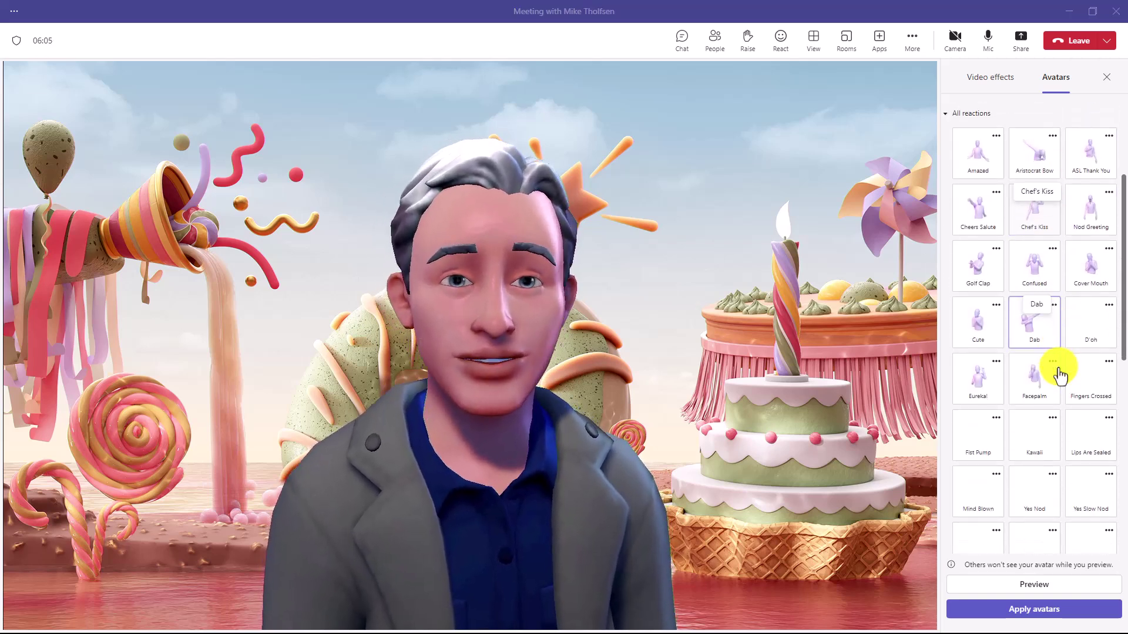
scroll(1058, 374, down, 3)
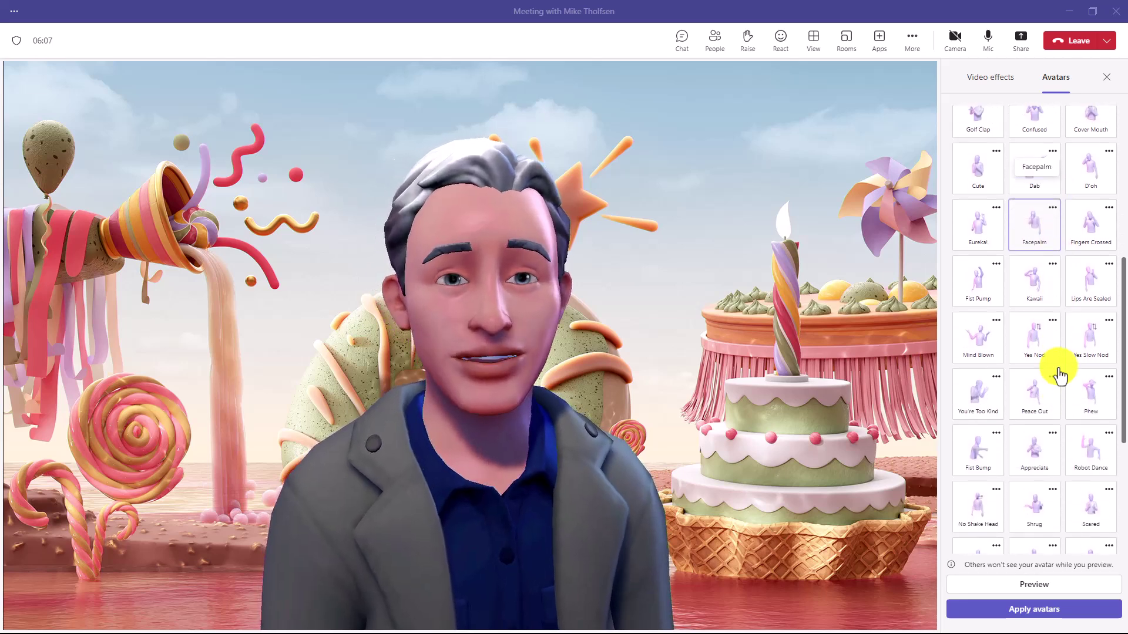
scroll(1059, 374, up, 6)
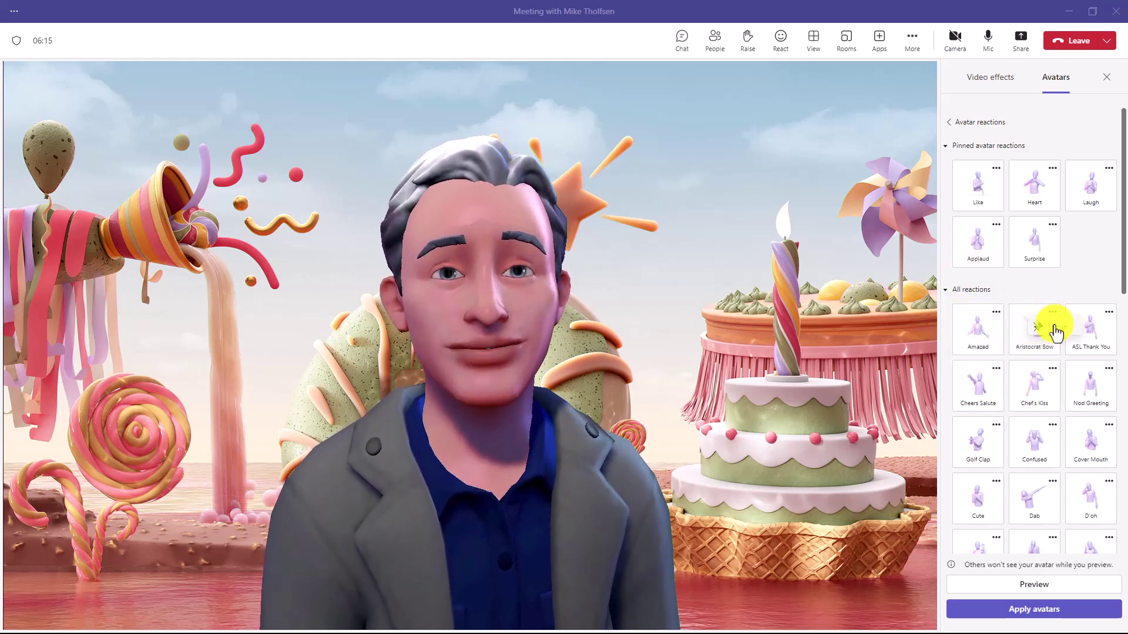
click(1054, 329)
click(1100, 253)
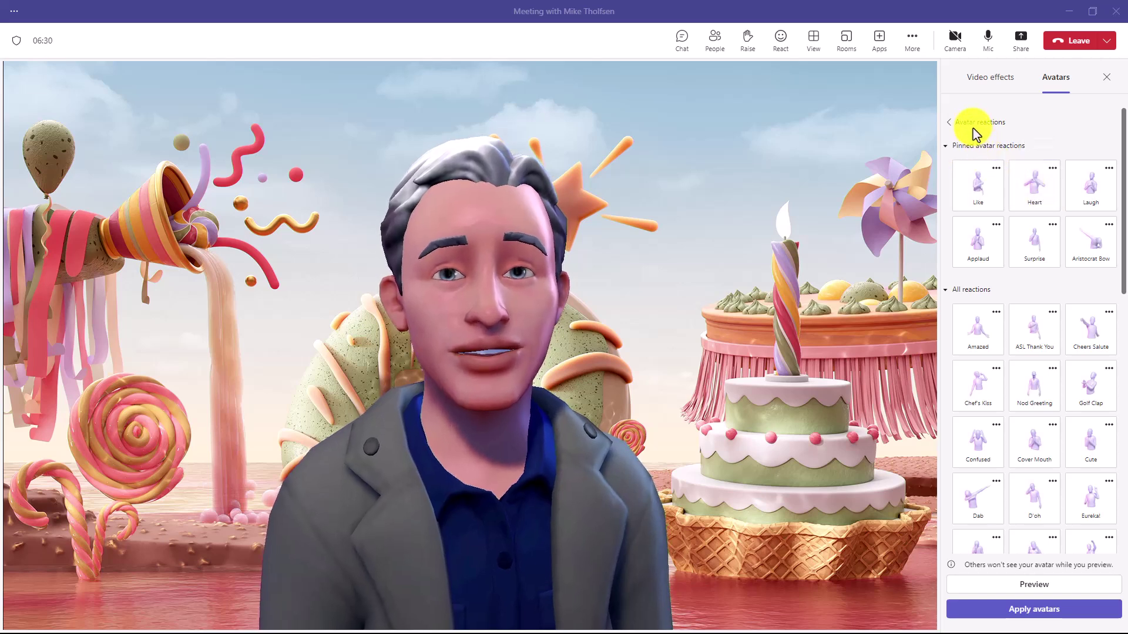
Step: Go back from Avatar reactions to the main Avatars panel
click(948, 122)
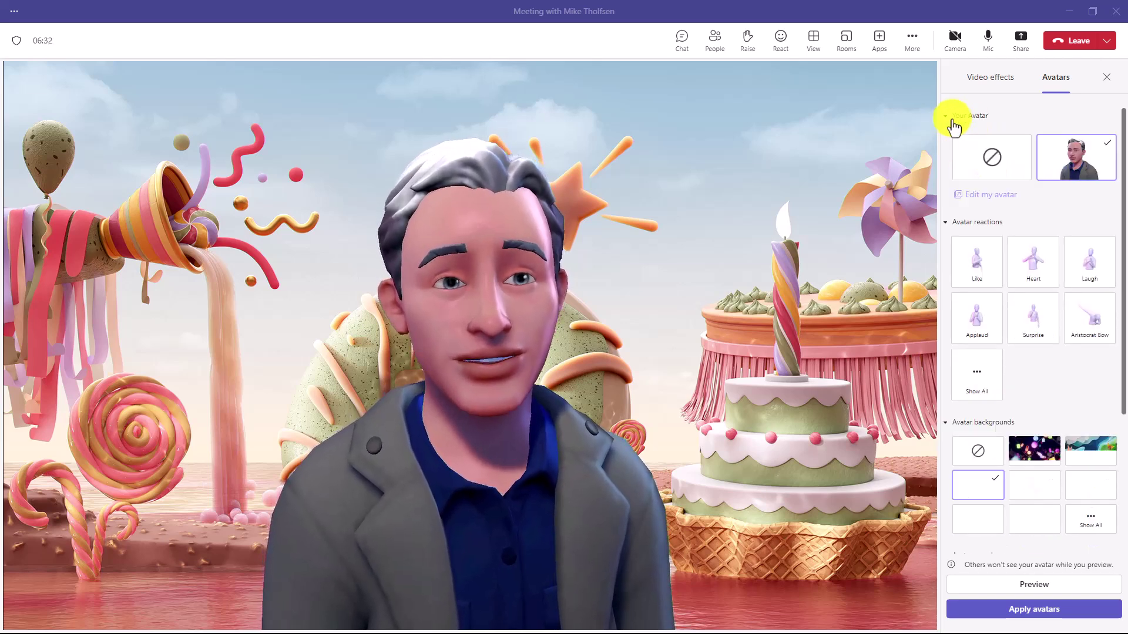